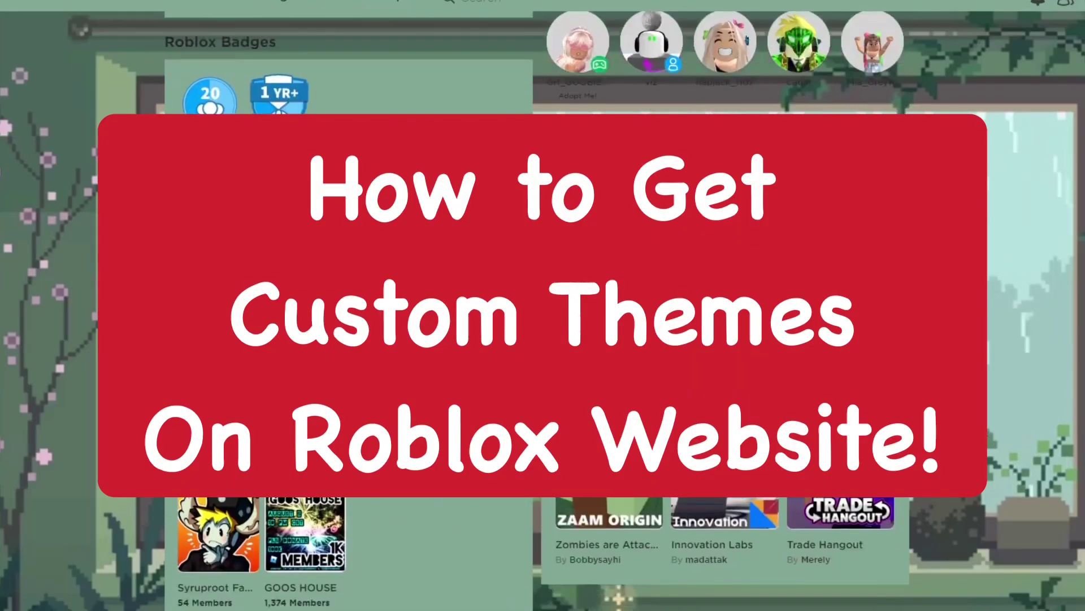
Step: Add the Stylish extension to Chrome and agree to its terms on the welcome page
scroll(978, 426, down, 5)
scroll(979, 429, up, 4)
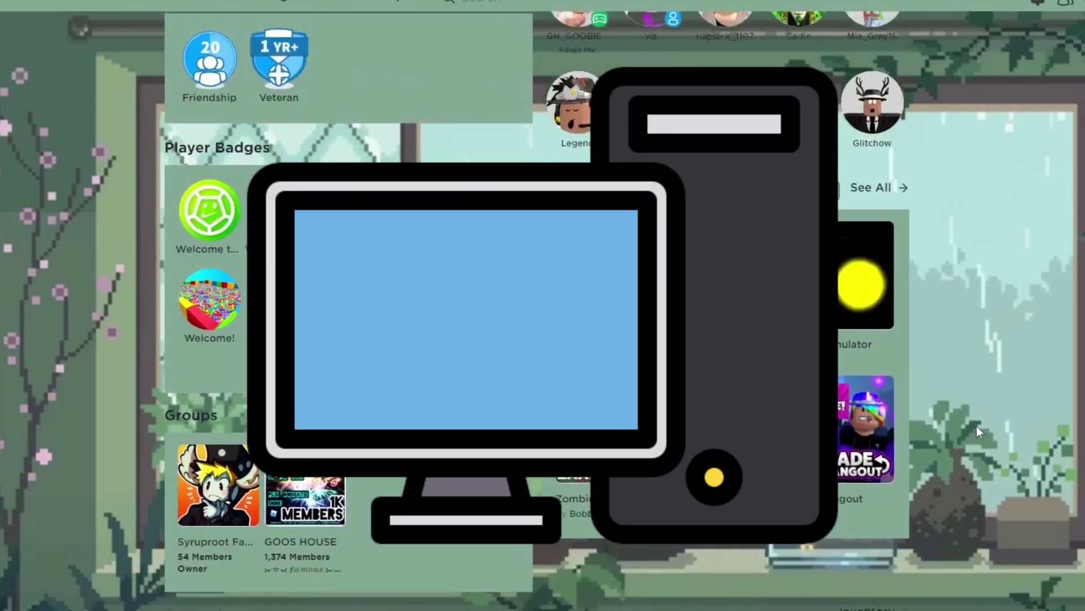
scroll(976, 425, down, 1)
scroll(983, 425, down, 8)
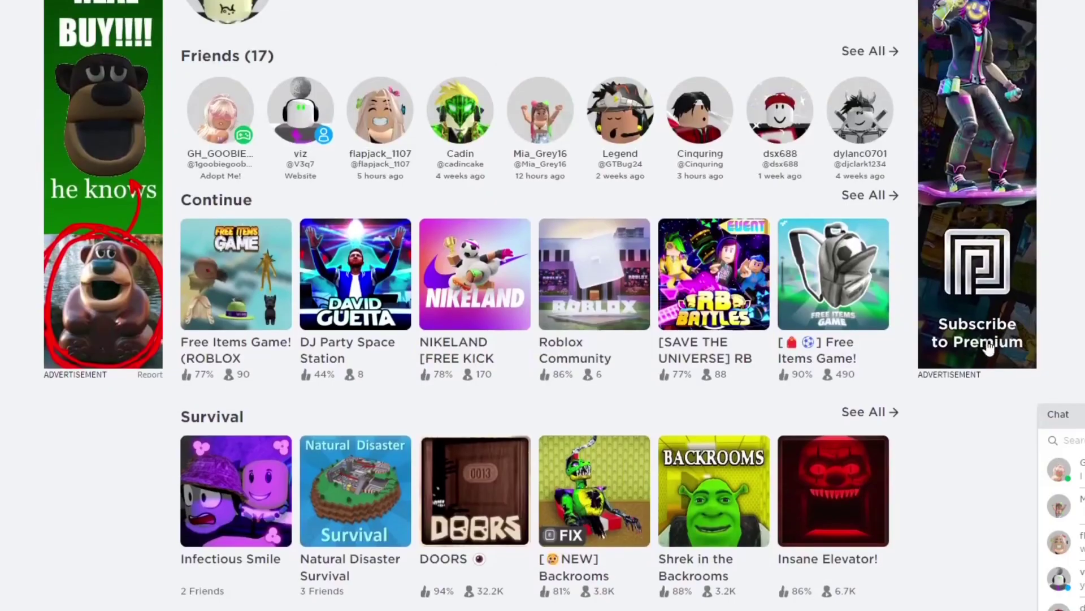
scroll(253, 407, down, 5)
scroll(252, 407, up, 2)
scroll(158, 347, down, 7)
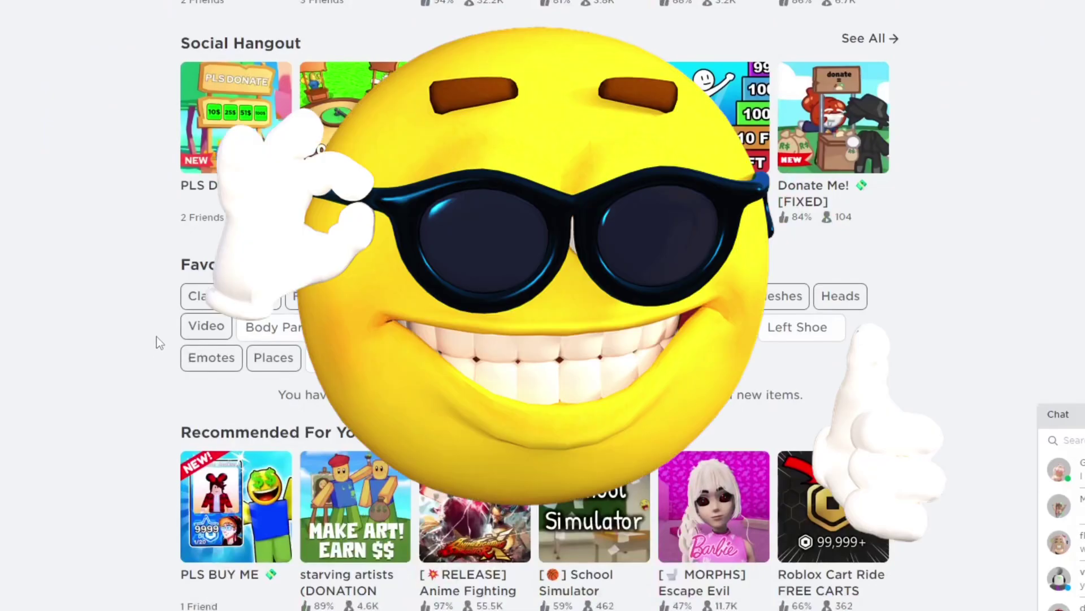
scroll(157, 334, up, 10)
scroll(157, 334, up, 2)
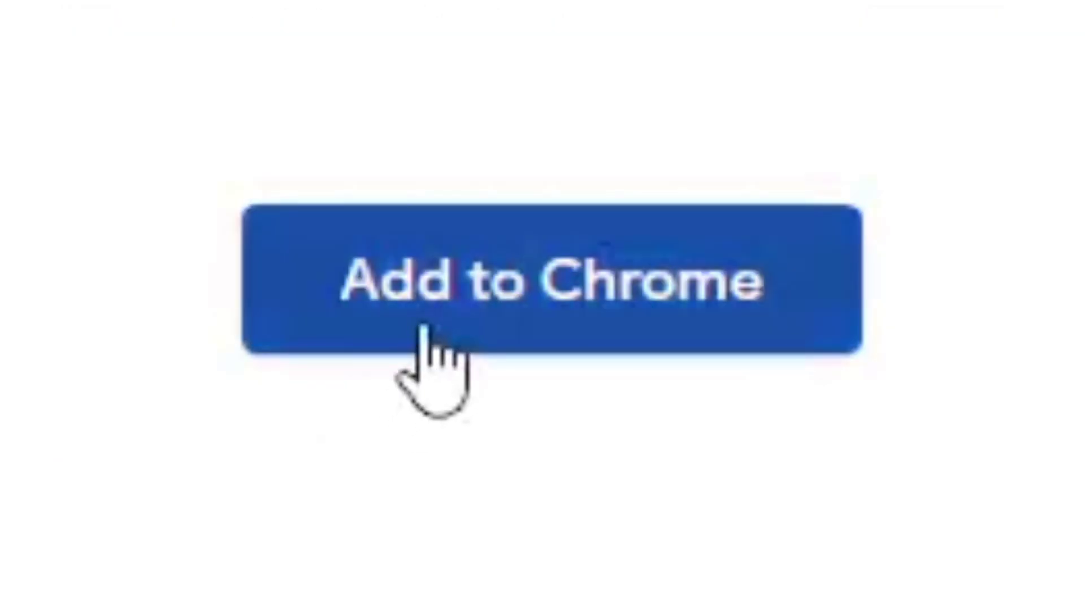
click(908, 43)
click(667, 432)
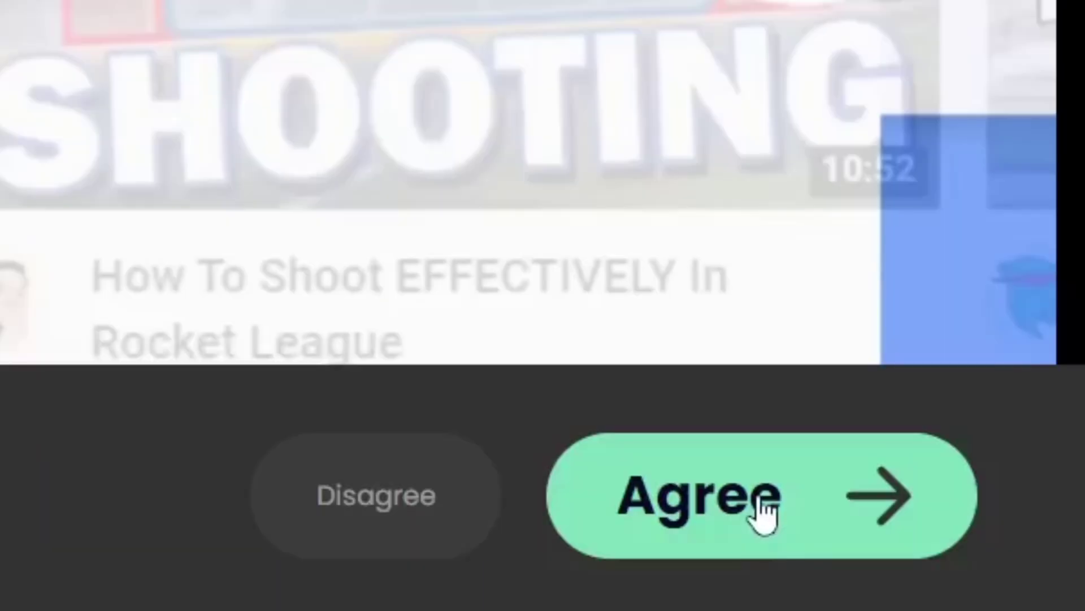
click(766, 509)
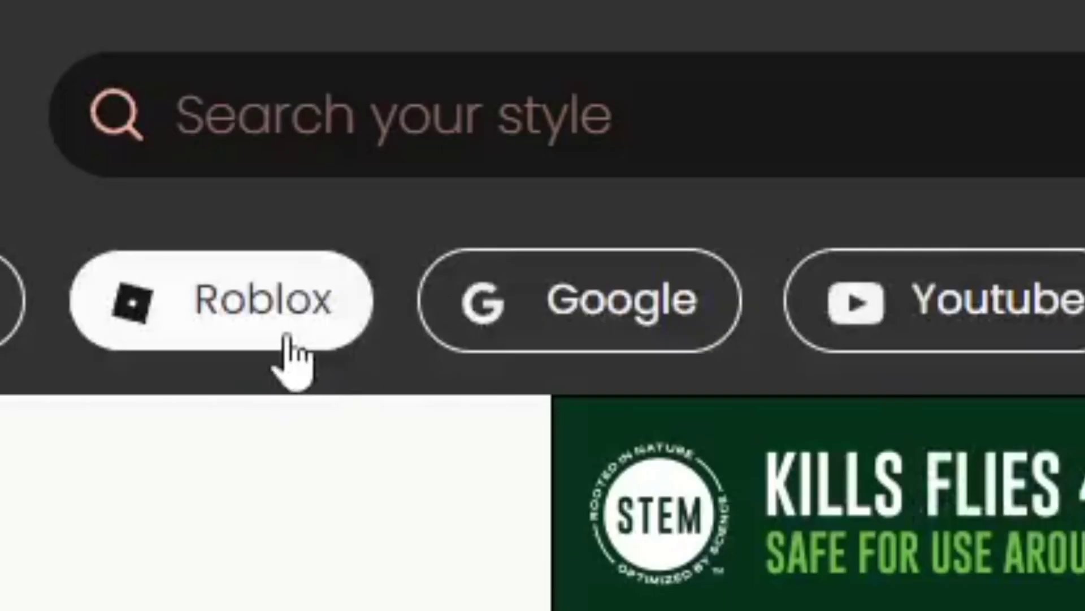
Step: Filter the Stylish gallery to Roblox and browse themes like A Botanist's Window, Kirby and Midnight City
click(286, 337)
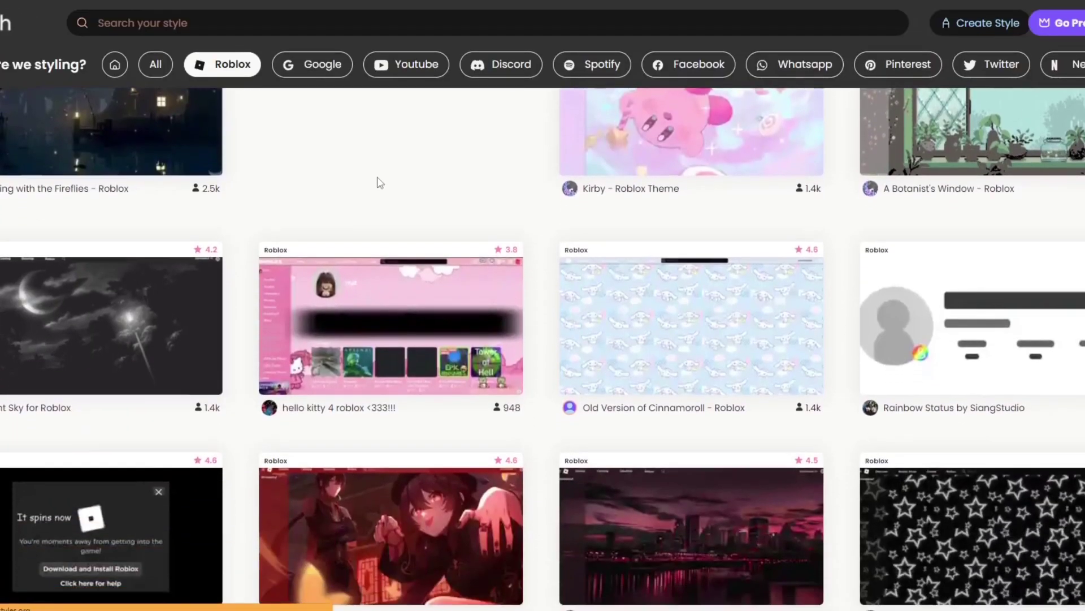
scroll(381, 183, up, 3)
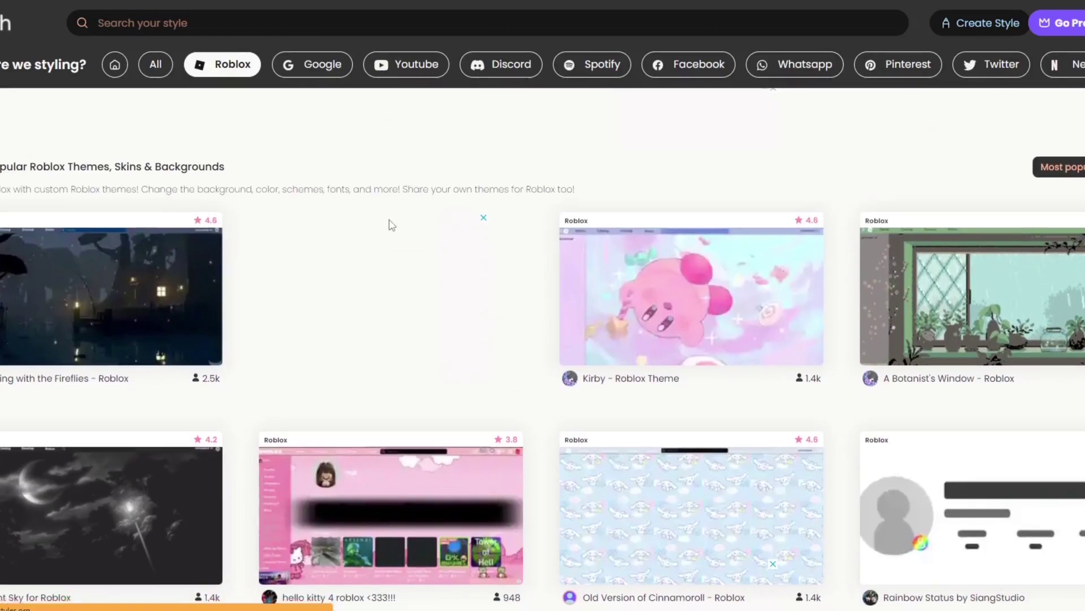
scroll(390, 229, down, 8)
scroll(389, 249, up, 3)
scroll(388, 255, up, 1)
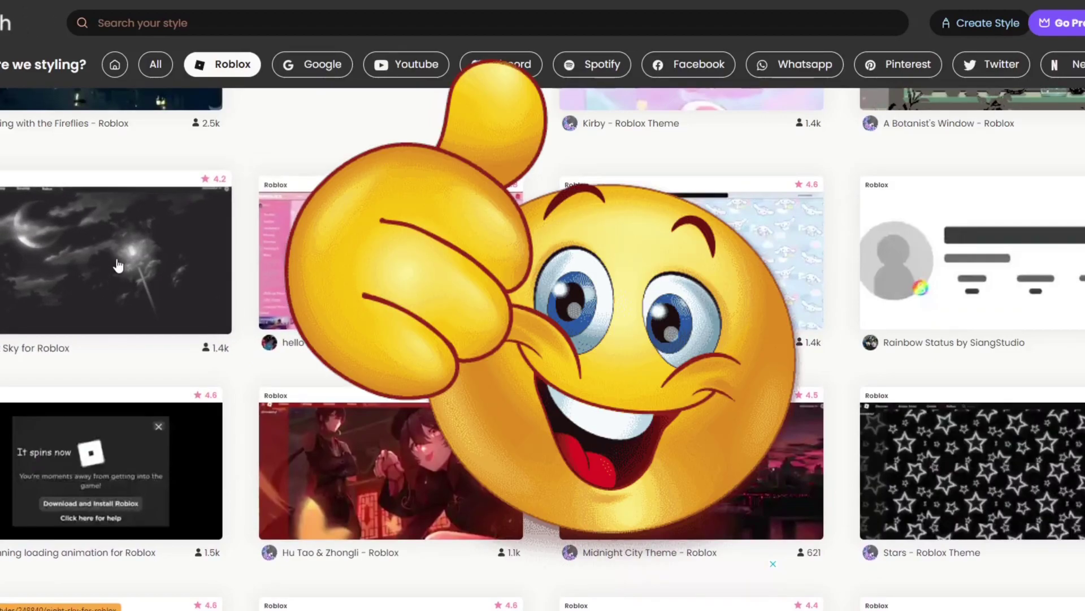
scroll(170, 272, down, 5)
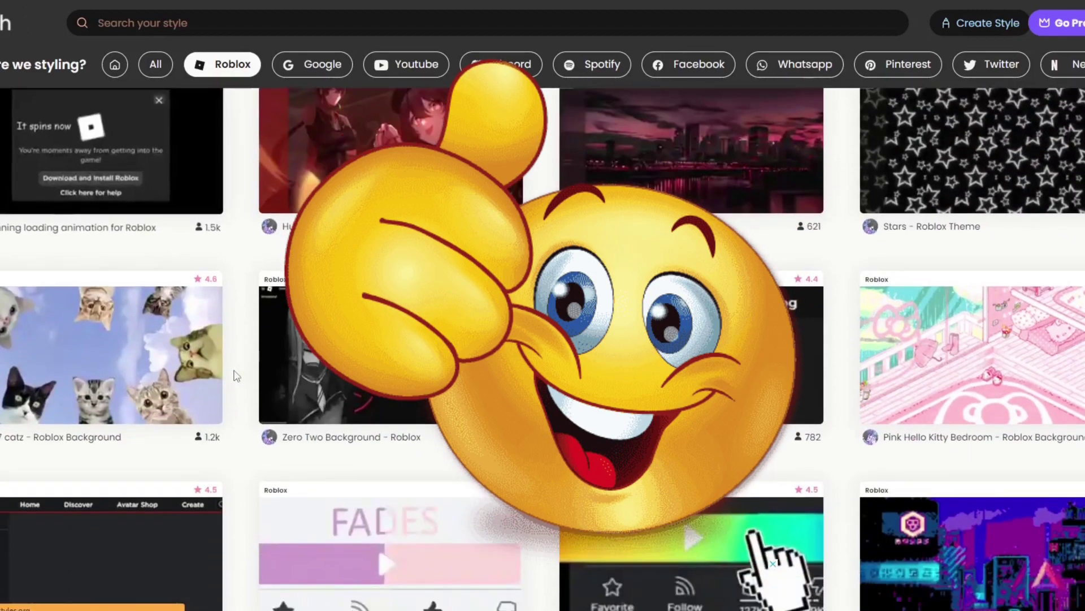
scroll(528, 375, down, 8)
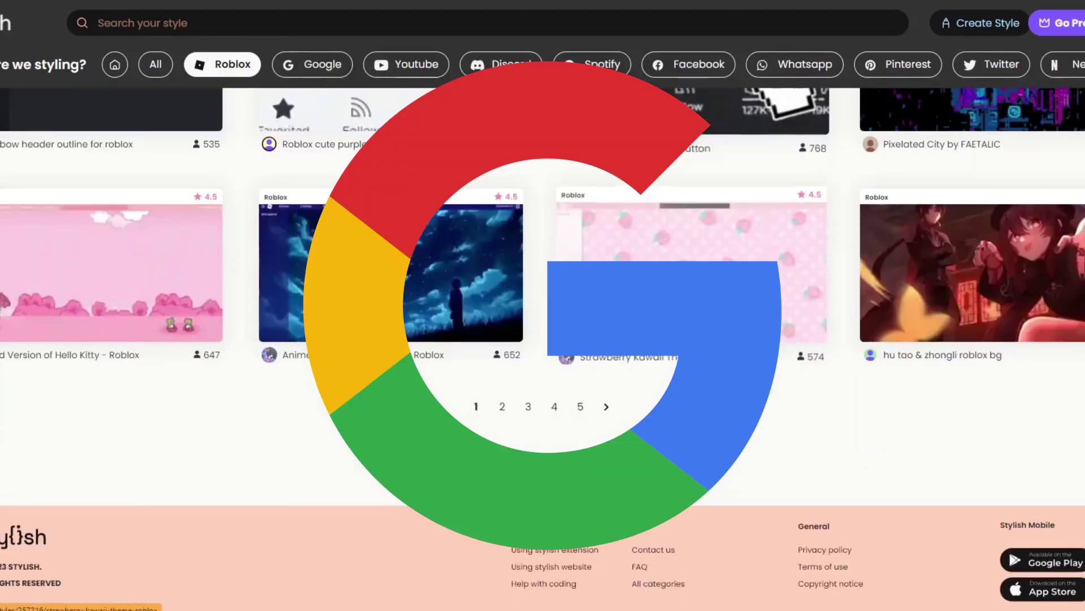
scroll(706, 237, up, 2)
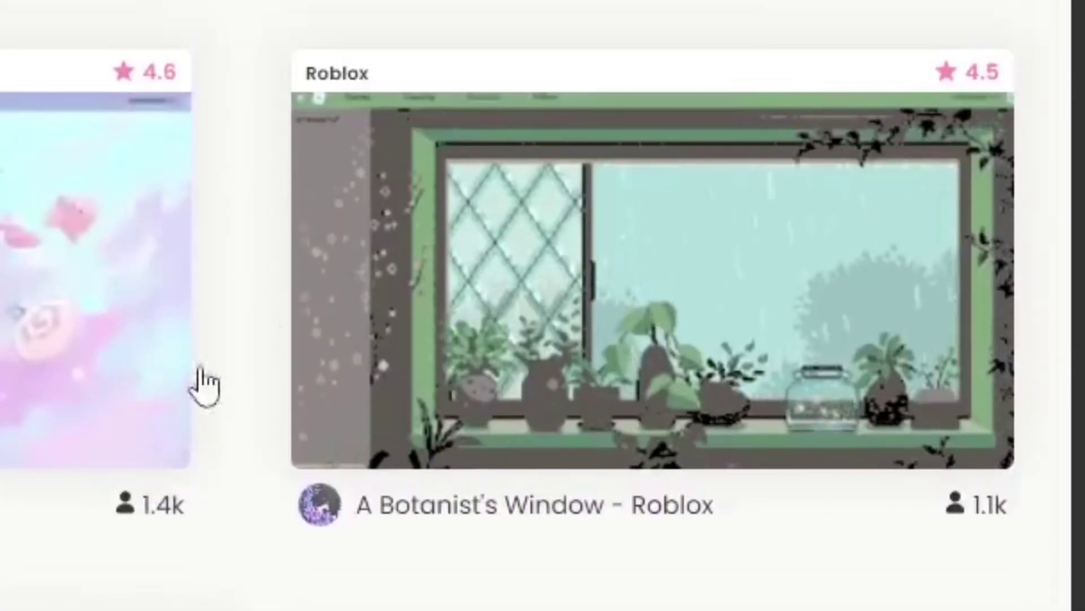
Step: Install the A Botanist's Window theme and pin Stylish to the Chrome toolbar
click(579, 342)
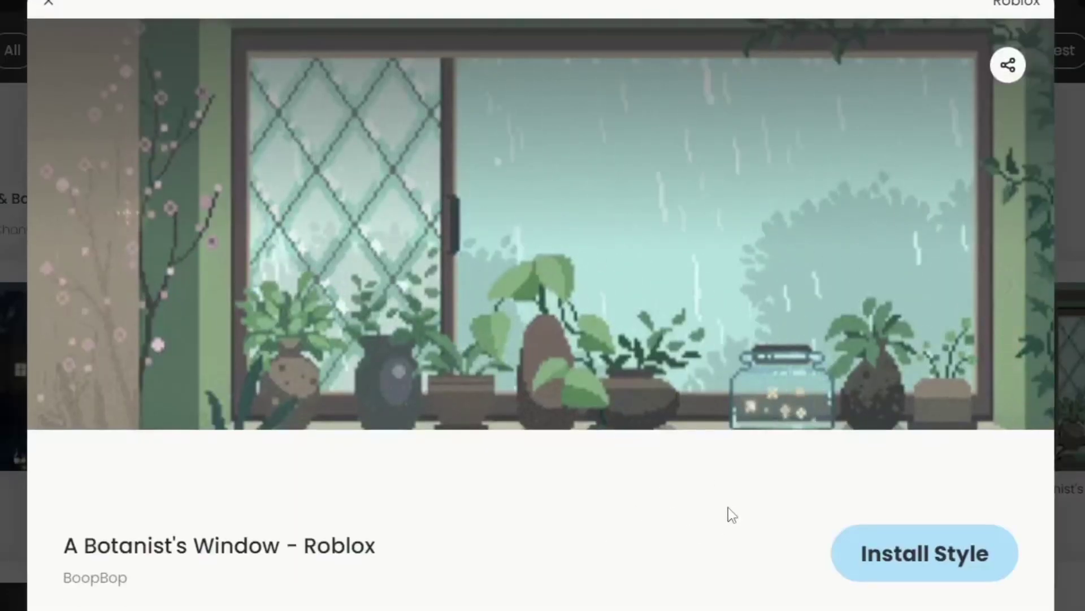
click(898, 550)
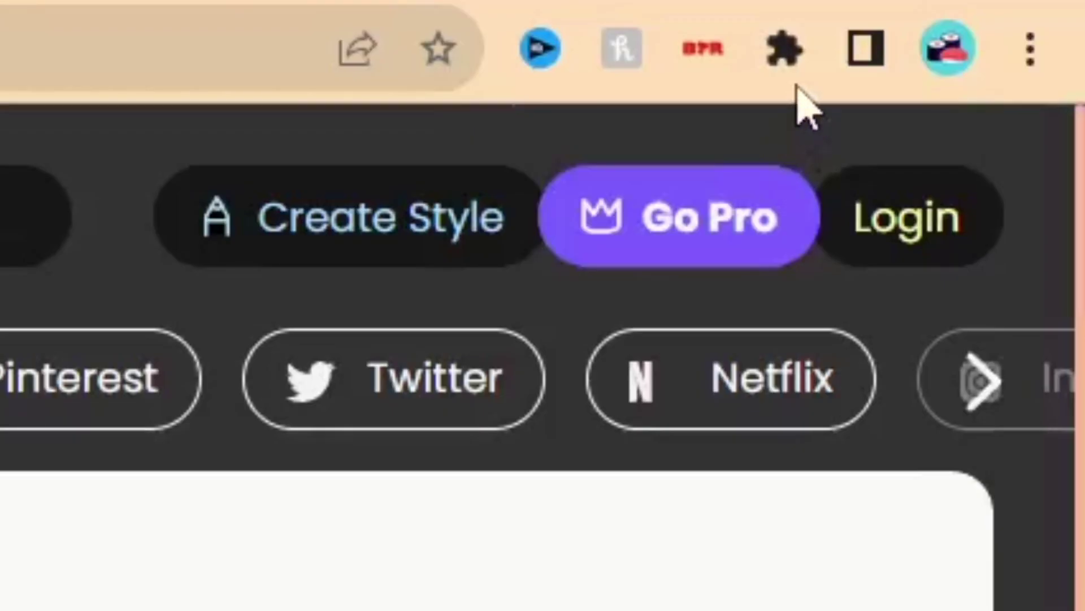
click(792, 67)
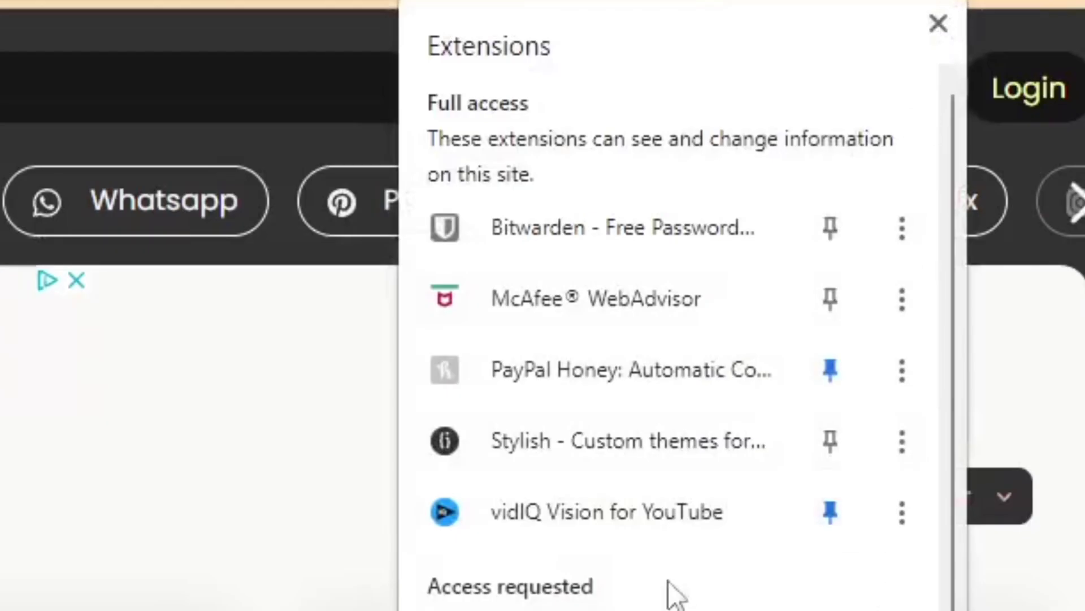
click(821, 439)
click(938, 24)
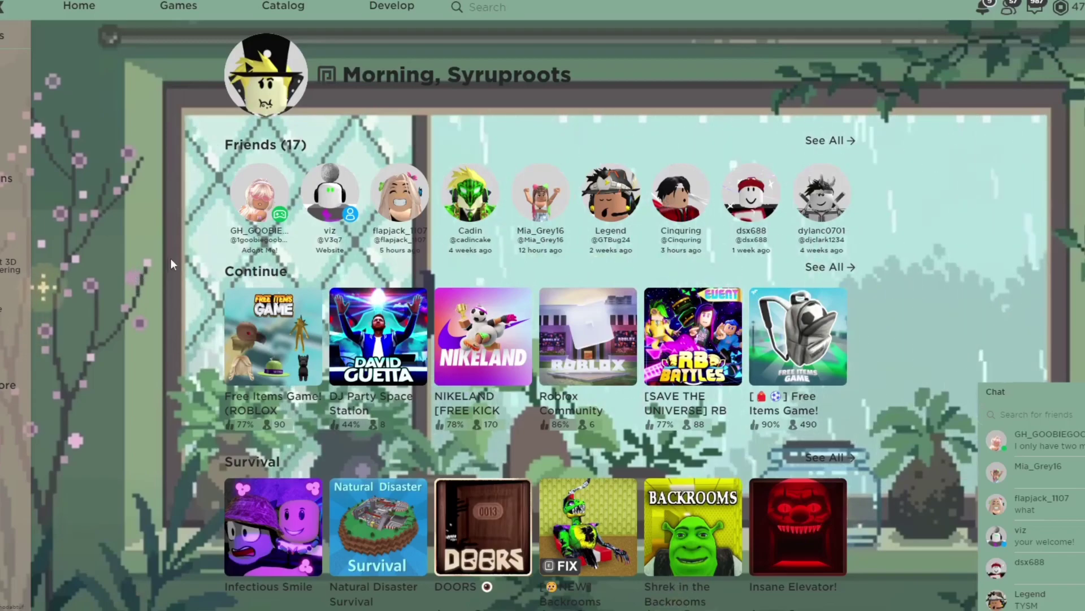
Step: Scroll through the Roblox home and group pages to inspect the pixel-art window theme
scroll(222, 267, down, 3)
scroll(170, 238, up, 3)
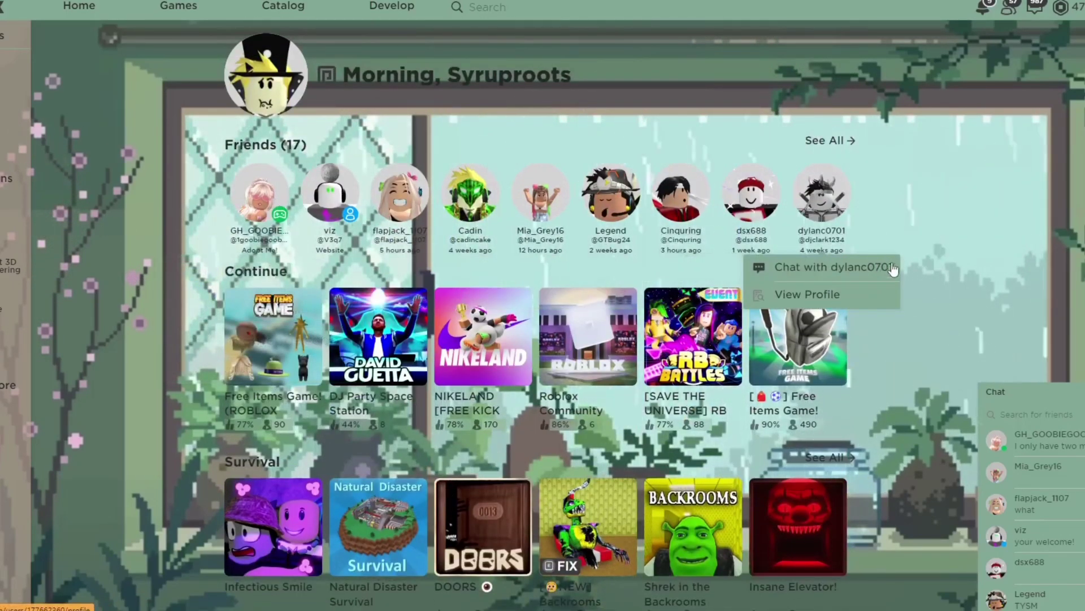
scroll(178, 434, down, 7)
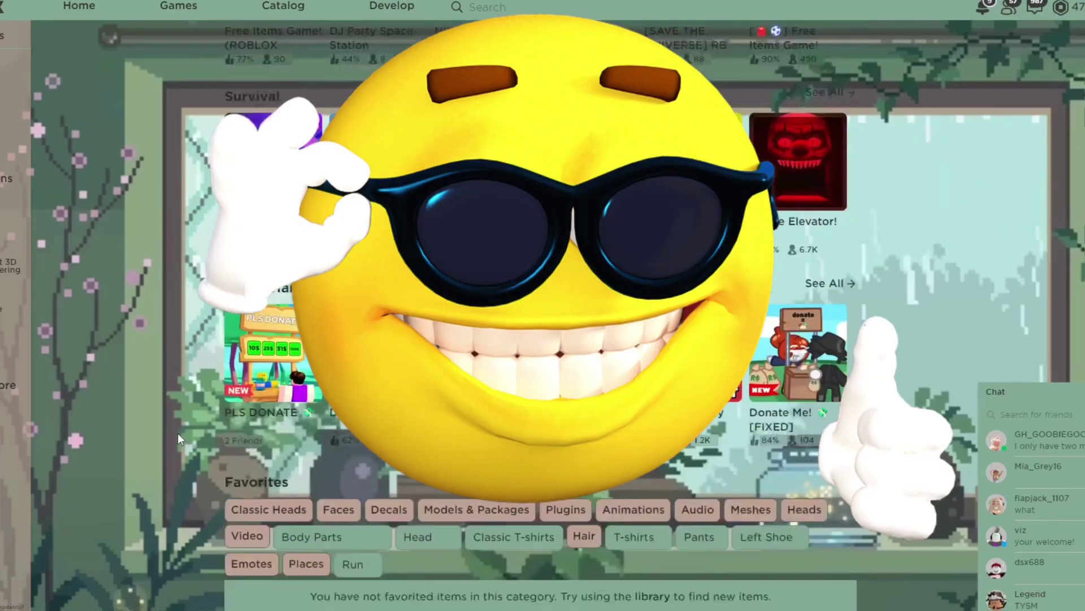
scroll(176, 430, down, 7)
scroll(170, 423, up, 9)
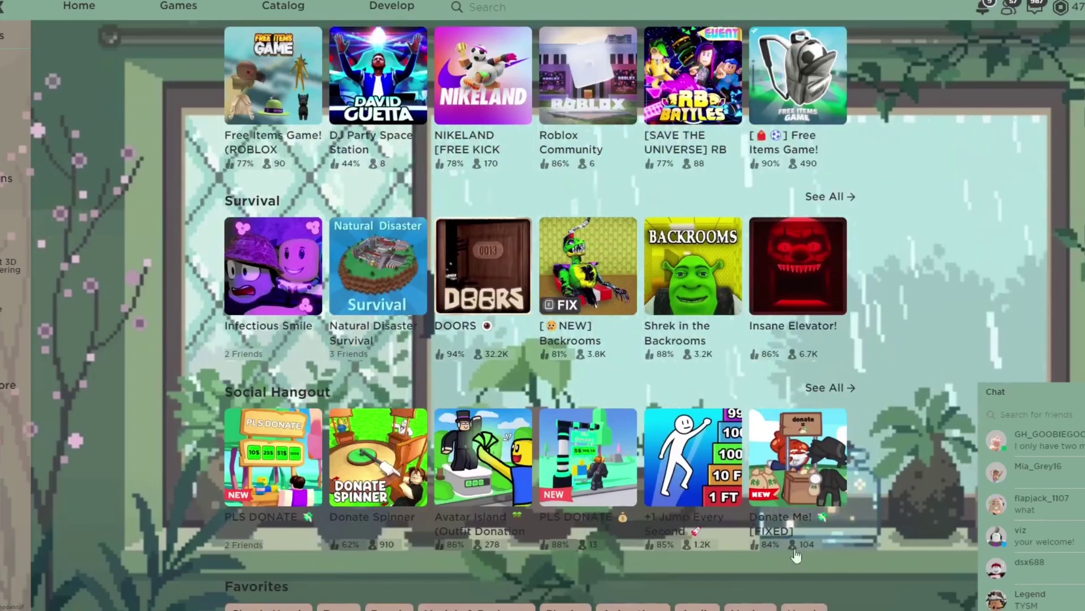
scroll(866, 525, up, 1)
scroll(893, 469, up, 2)
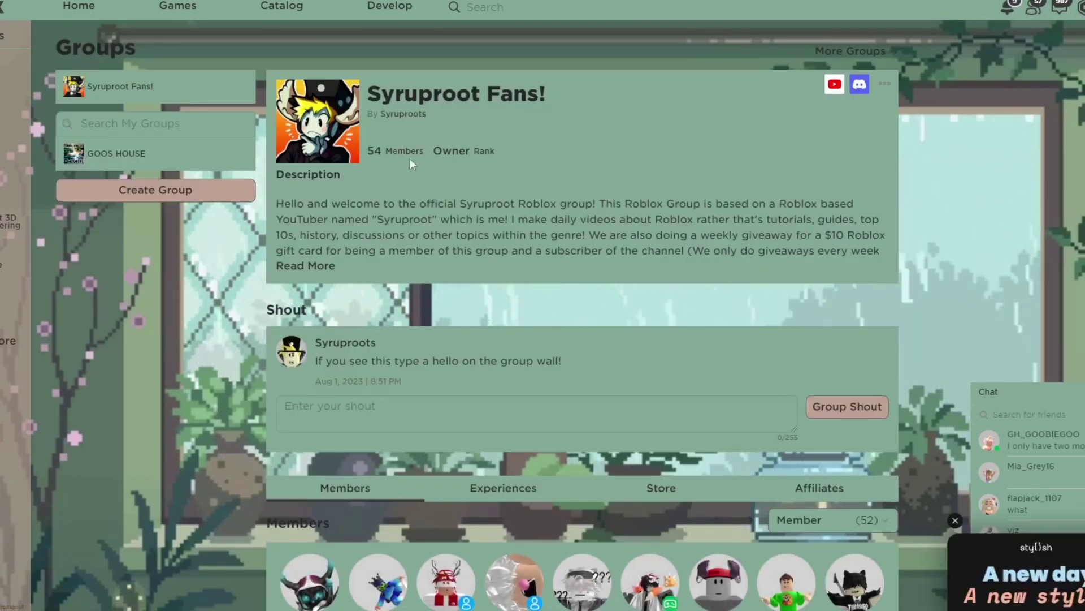
Step: Scroll through the Roblox profile page to review the Botanist's Window styling
scroll(622, 283, down, 7)
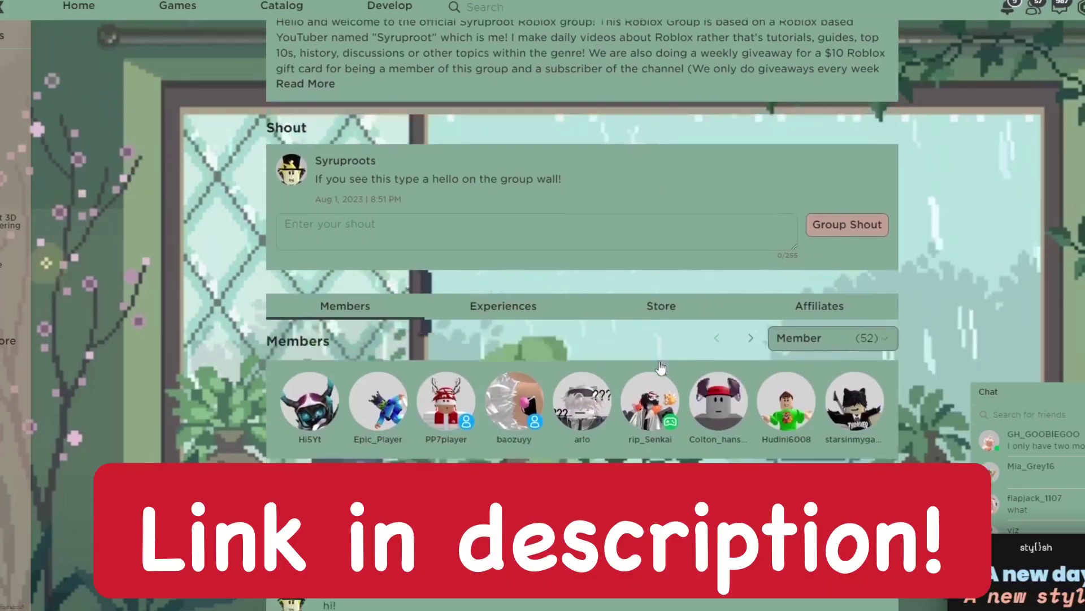
scroll(659, 358, up, 6)
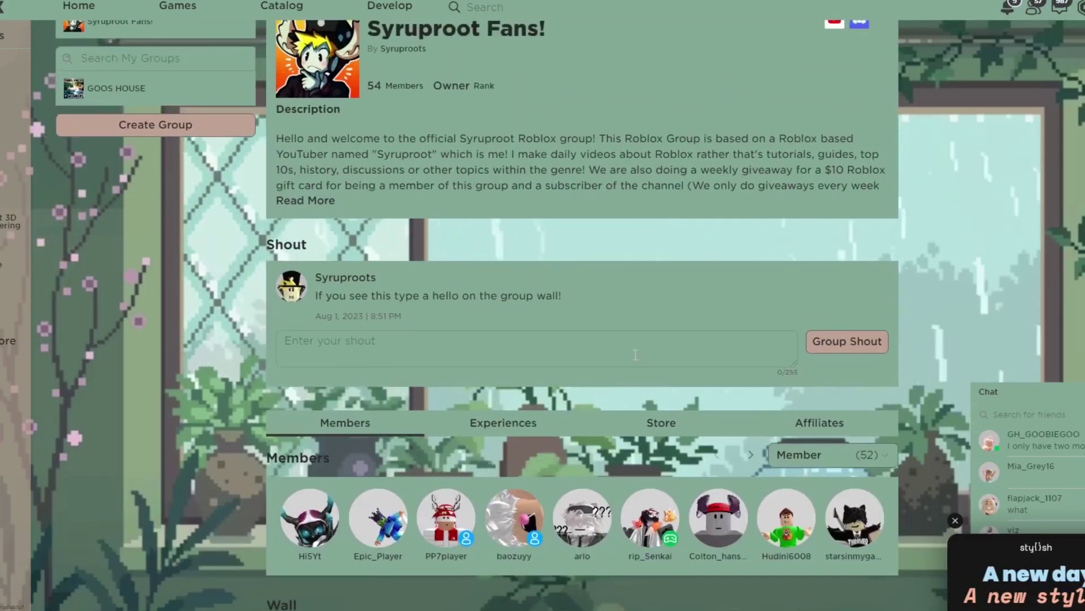
scroll(559, 321, up, 1)
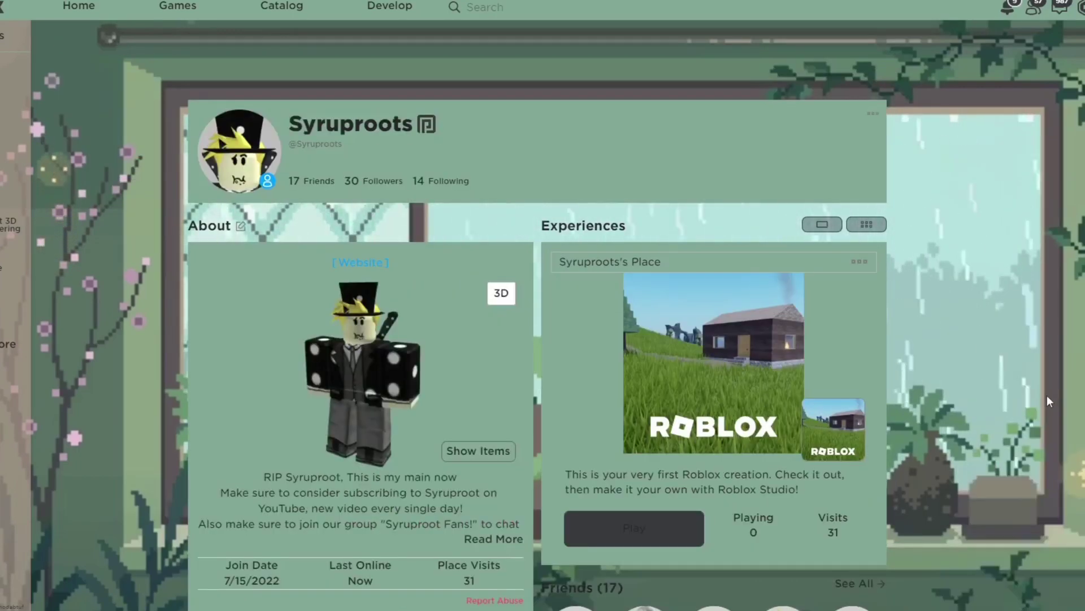
scroll(975, 414, down, 15)
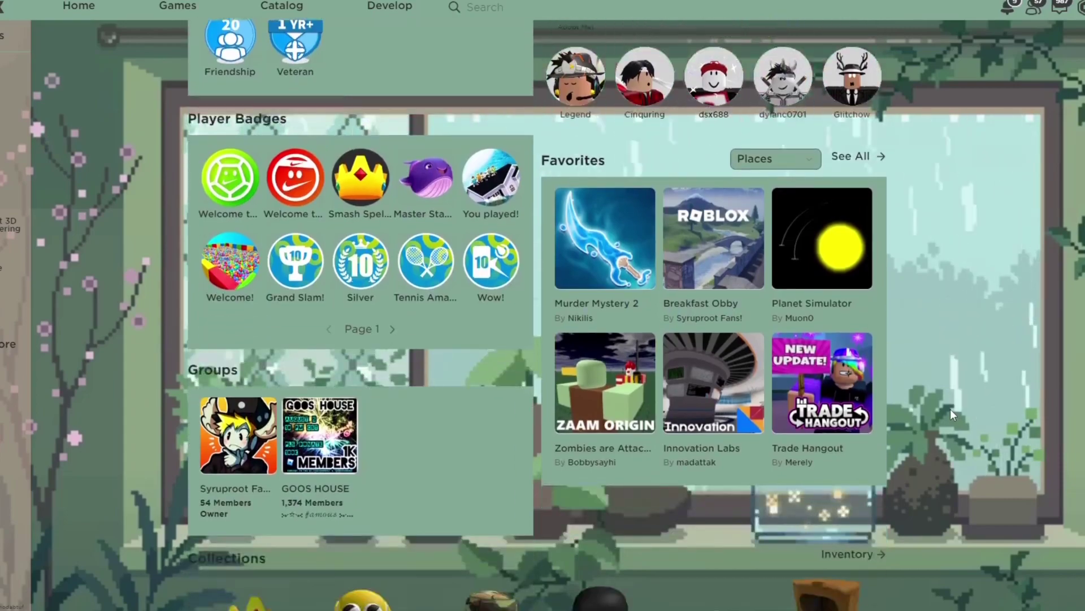
scroll(950, 410, up, 5)
scroll(944, 412, down, 9)
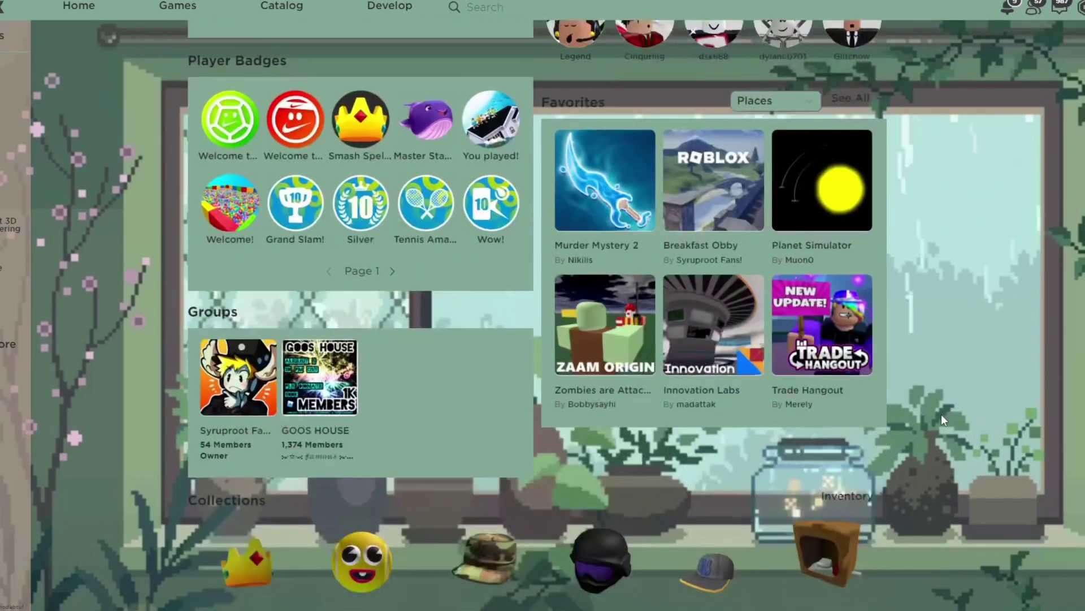
scroll(874, 387, up, 2)
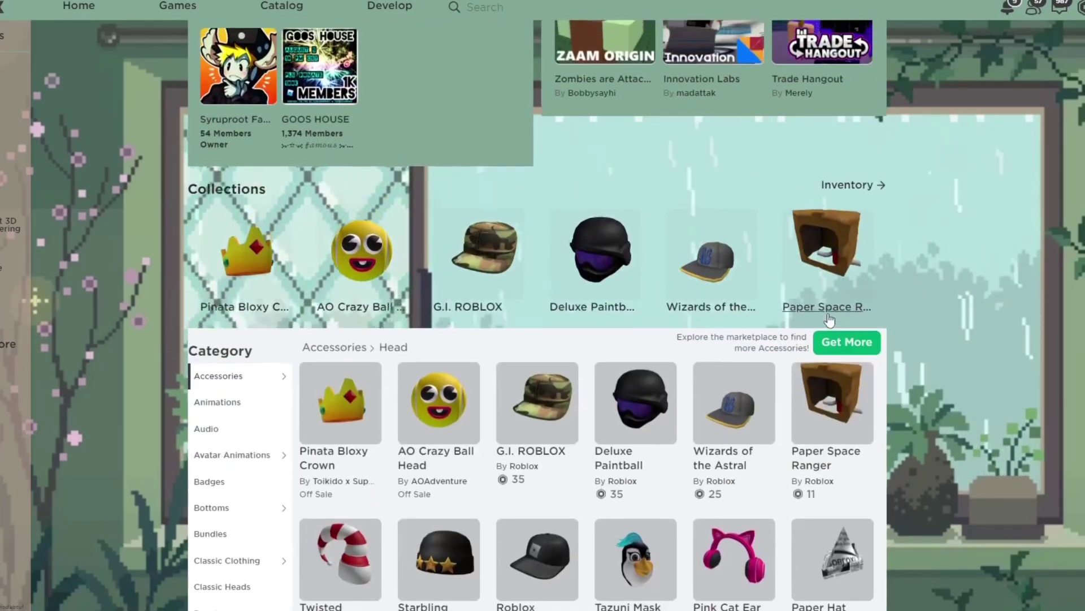
scroll(875, 387, down, 20)
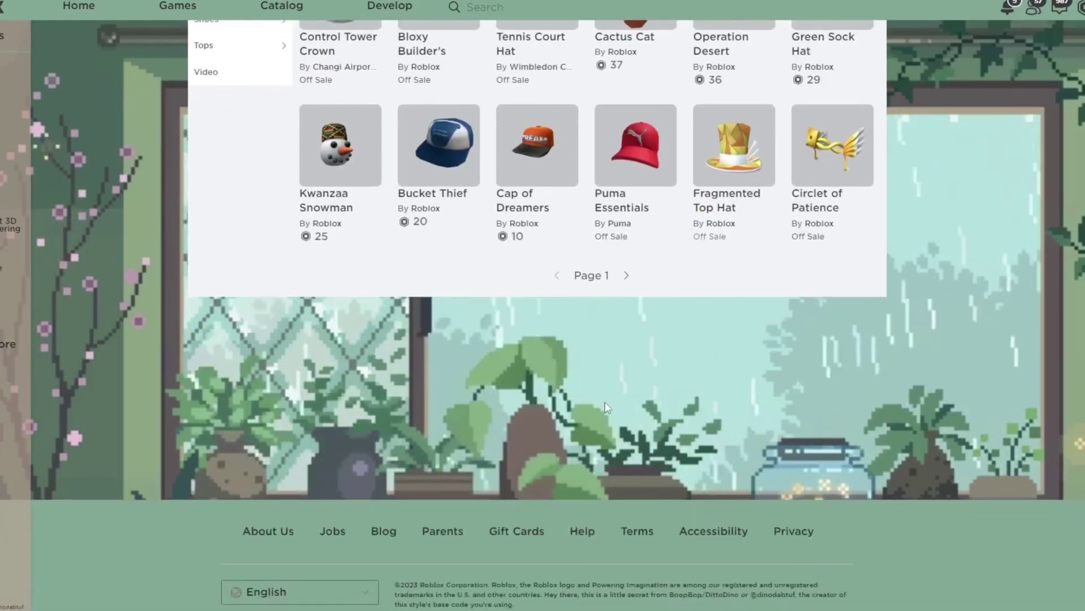
scroll(605, 401, up, 10)
scroll(564, 390, up, 15)
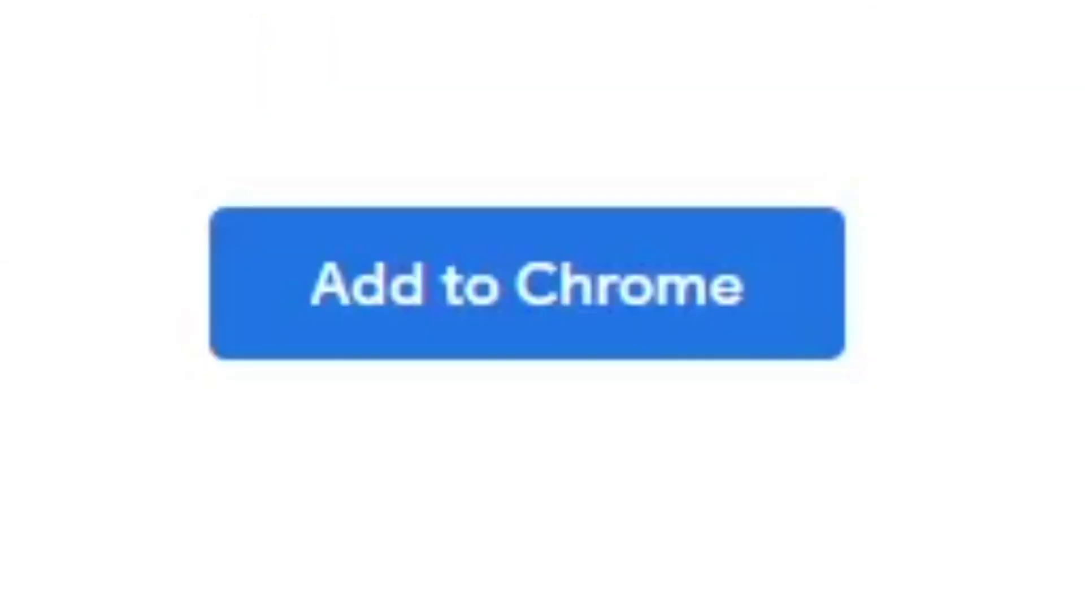
Step: Add RoGold - Level Up Roblox to Chrome and confirm the installation
click(443, 308)
click(688, 537)
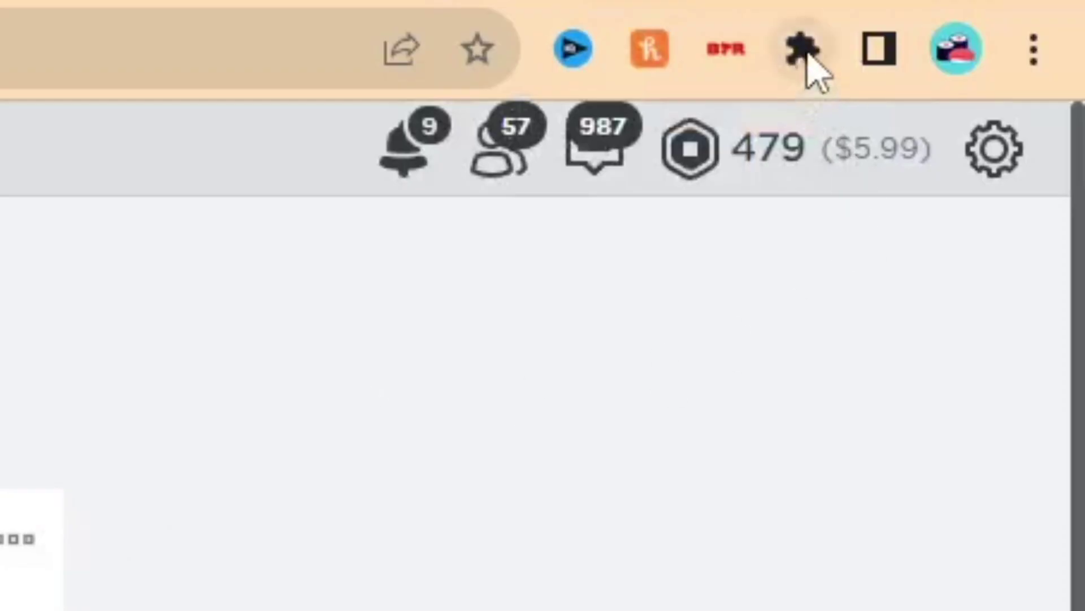
Step: Pin RoGold to the Chrome toolbar and open its My Settings page
click(804, 51)
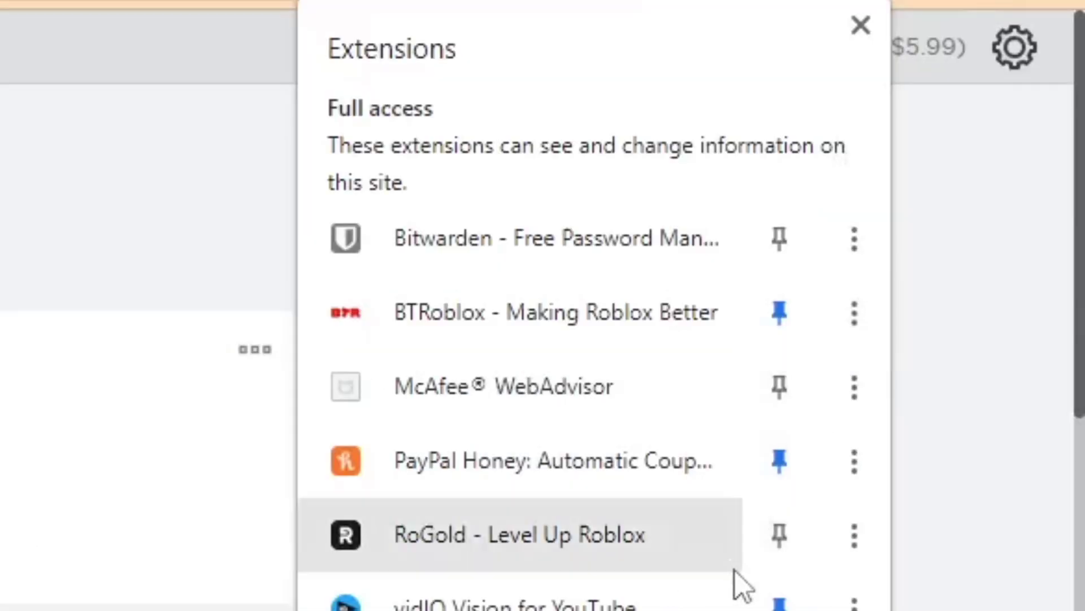
click(779, 537)
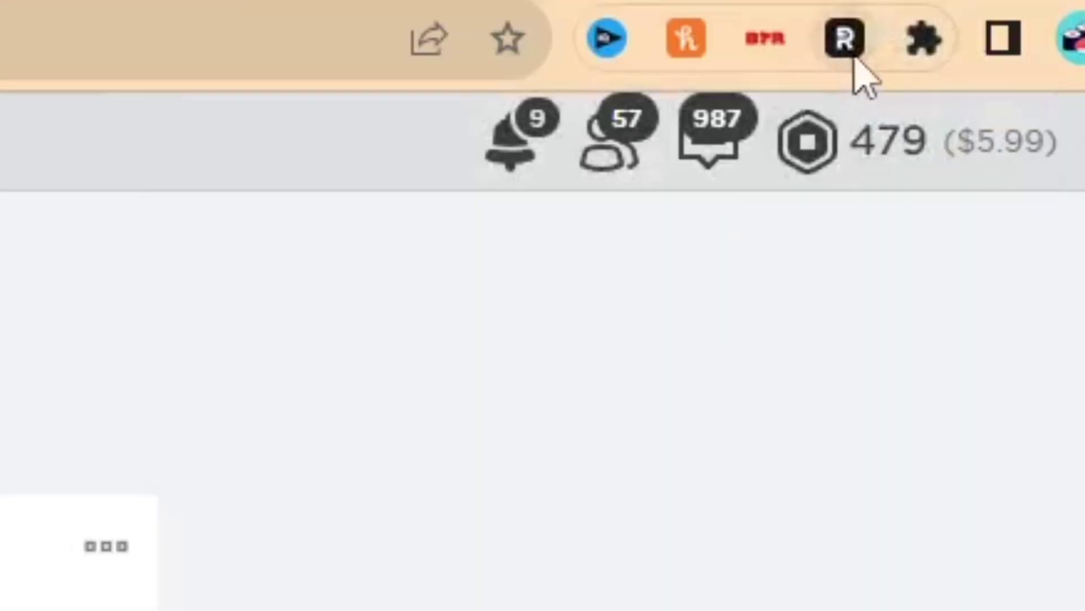
click(845, 40)
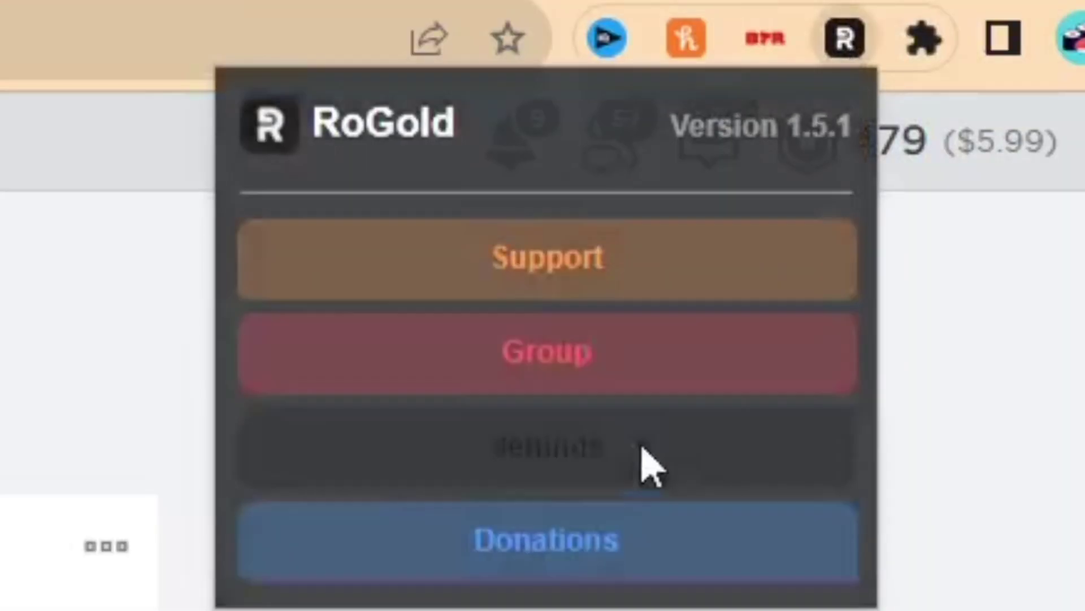
click(650, 463)
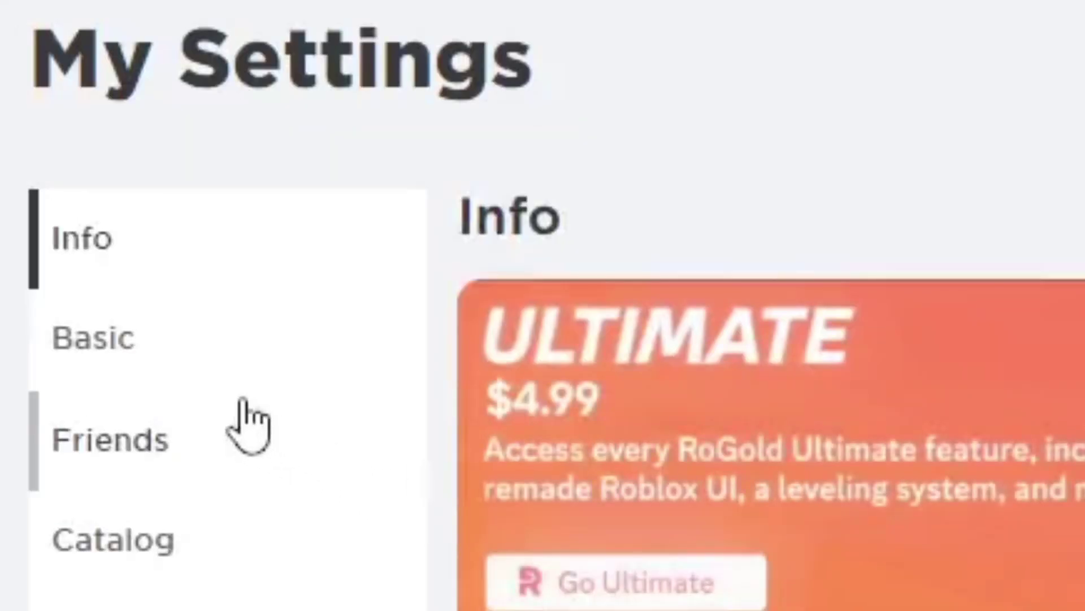
Step: Switch on Theme Creator (BETA) in RoGold's Basic settings section
click(158, 361)
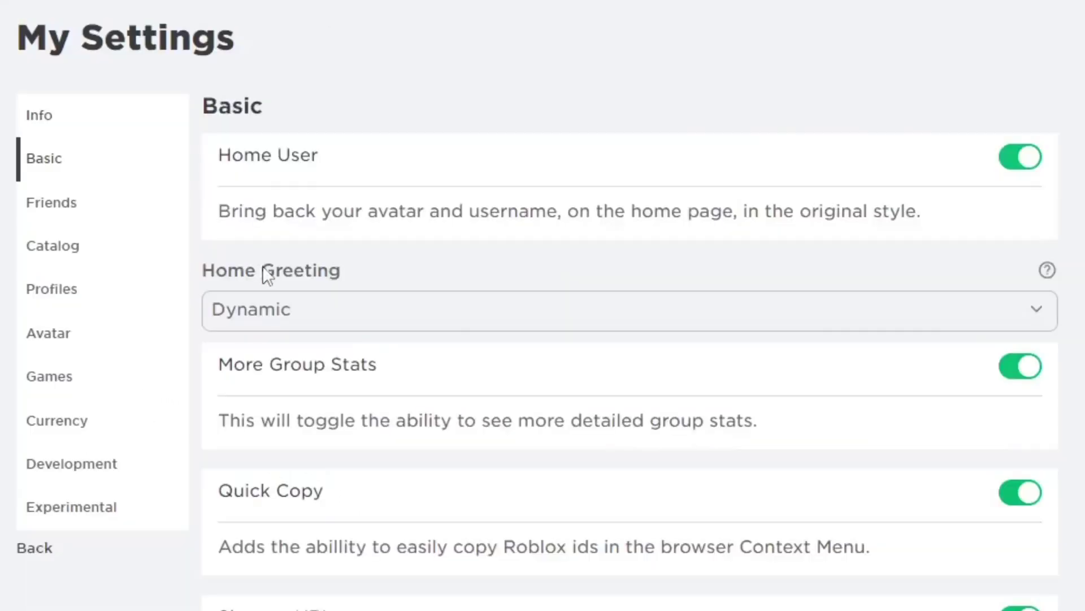
scroll(267, 277, down, 10)
scroll(304, 293, down, 9)
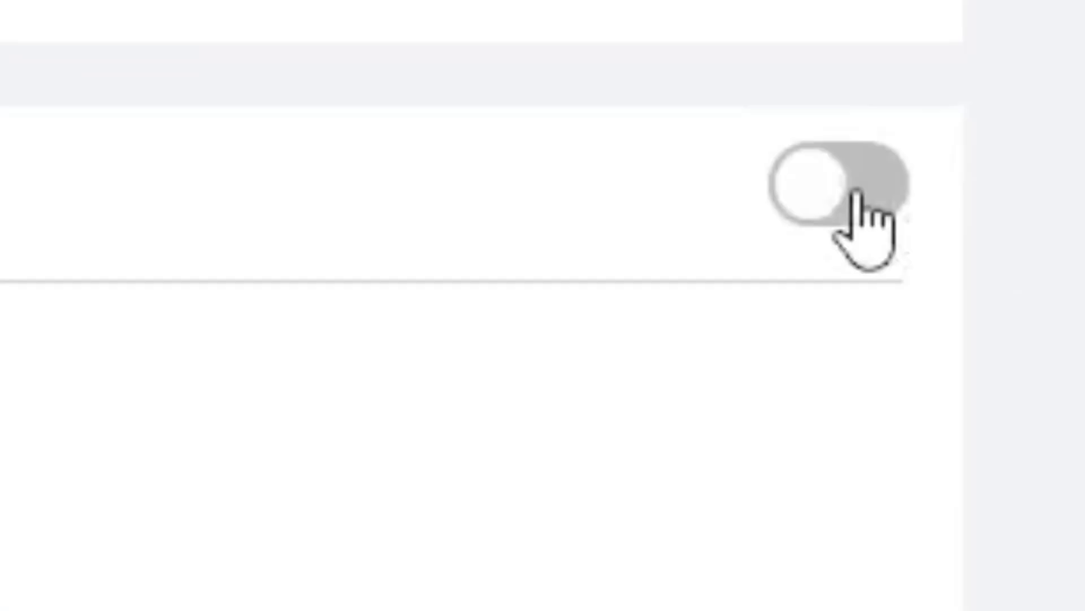
click(1027, 219)
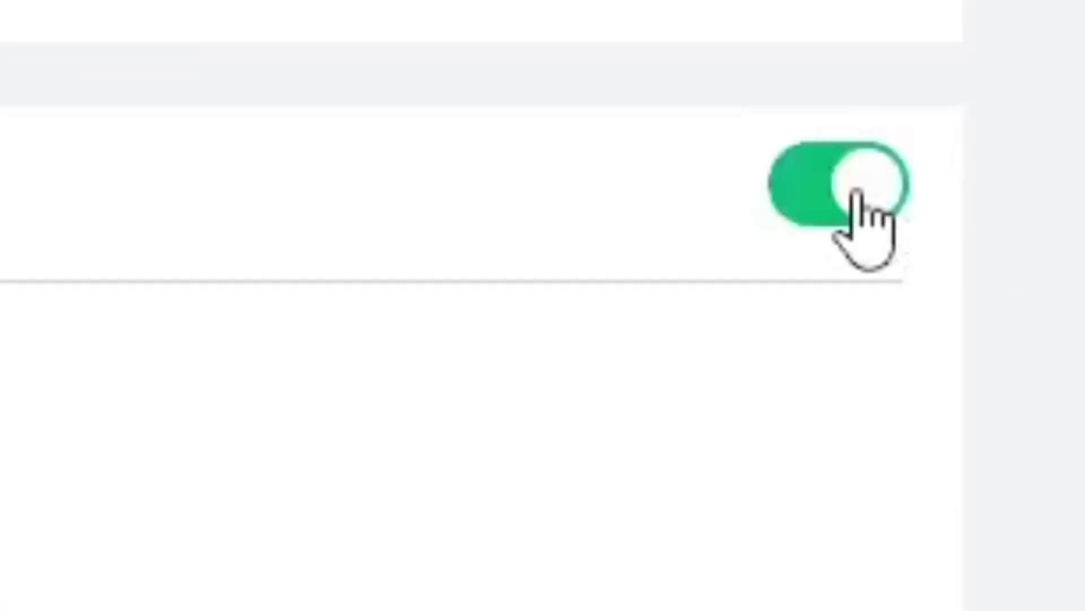
scroll(1022, 221, down, 5)
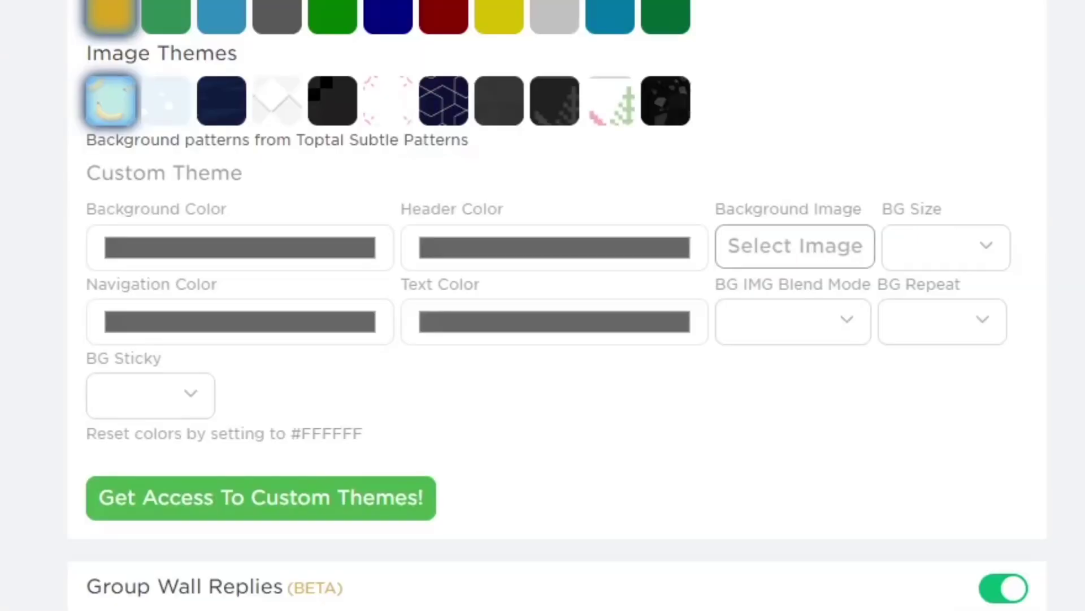
scroll(295, 71, up, 4)
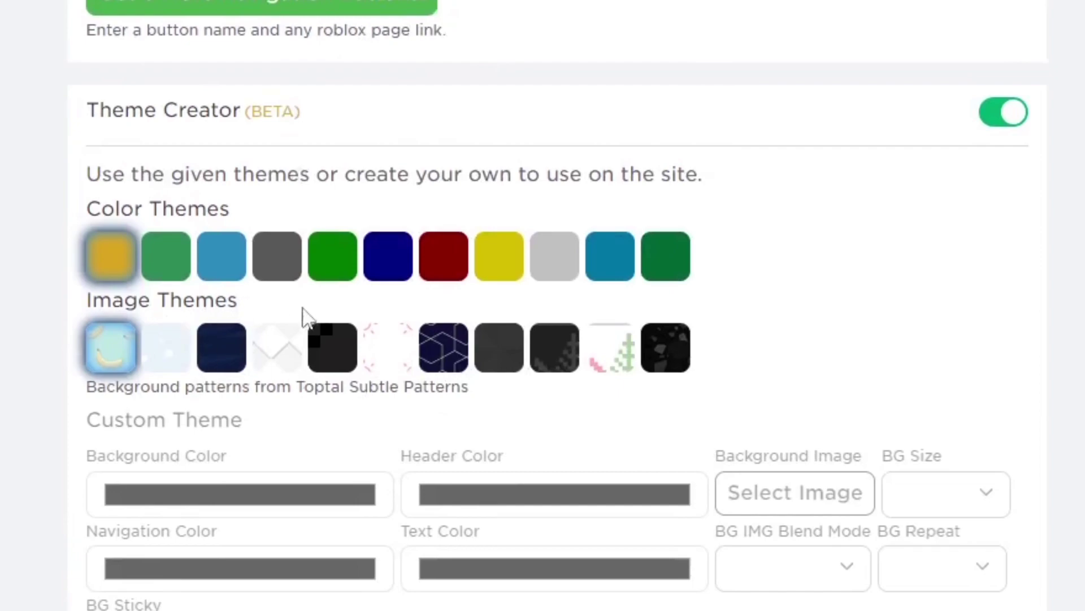
Step: Preview the light grey, blue, dark green, dark red and bright green colour themes
click(559, 270)
click(610, 257)
click(665, 256)
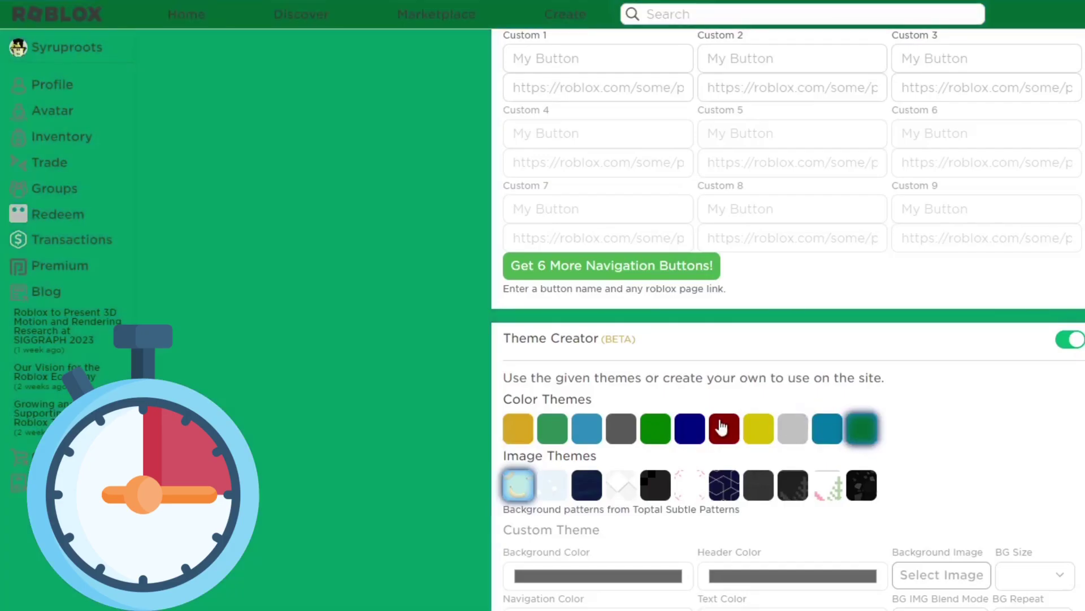
click(722, 427)
click(655, 428)
Step: Cycle through the image-theme backgrounds, including the Christmas pattern, settling on dark grey
click(552, 484)
click(587, 484)
click(620, 484)
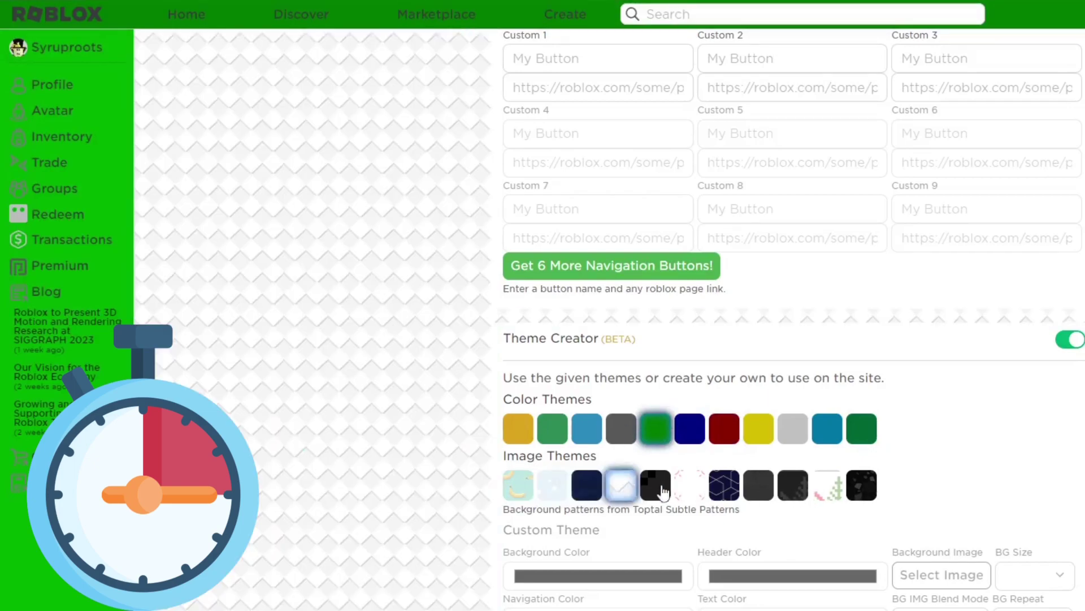
click(655, 485)
click(724, 484)
click(759, 485)
scroll(786, 495, down, 3)
scroll(805, 415, up, 2)
click(805, 416)
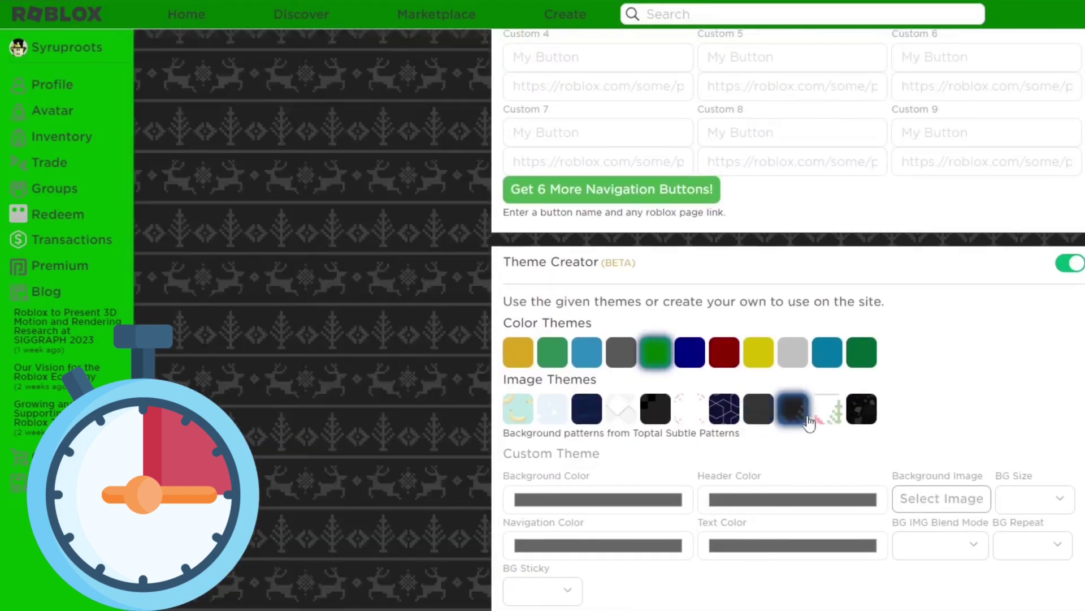
click(759, 409)
Step: Try the navy, yellow, teal, light blue, gold, green, dark grey and dark red colour themes
click(690, 351)
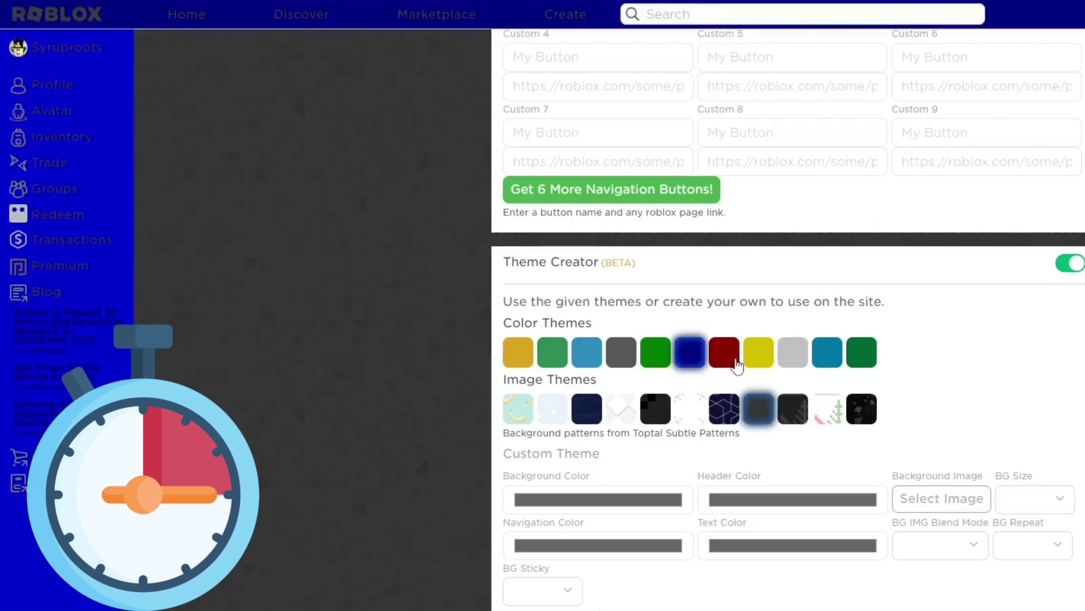
click(759, 351)
click(840, 360)
click(587, 353)
click(517, 352)
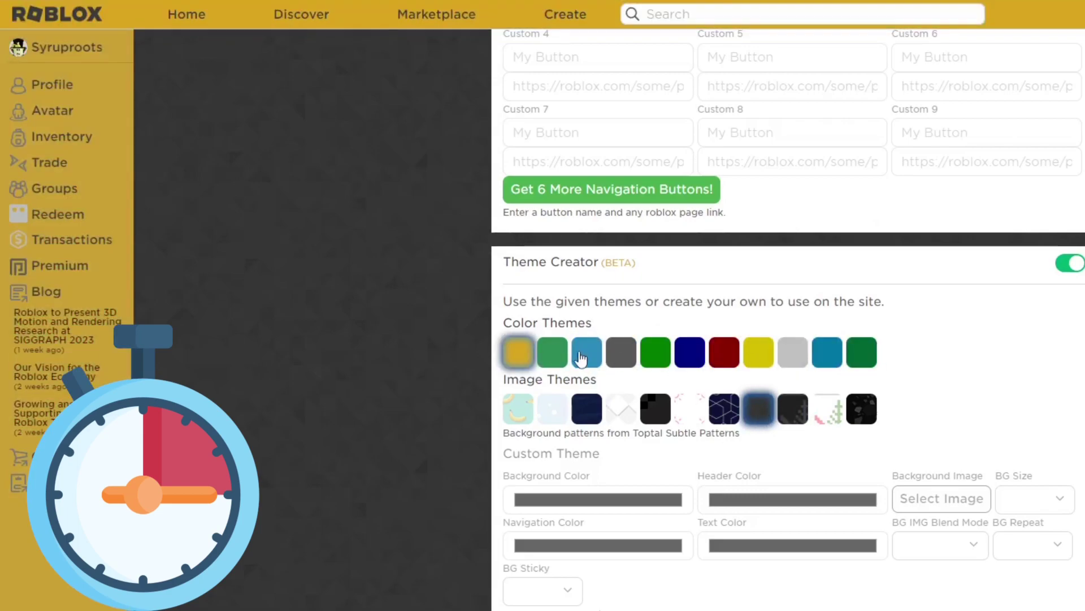
click(551, 355)
click(587, 367)
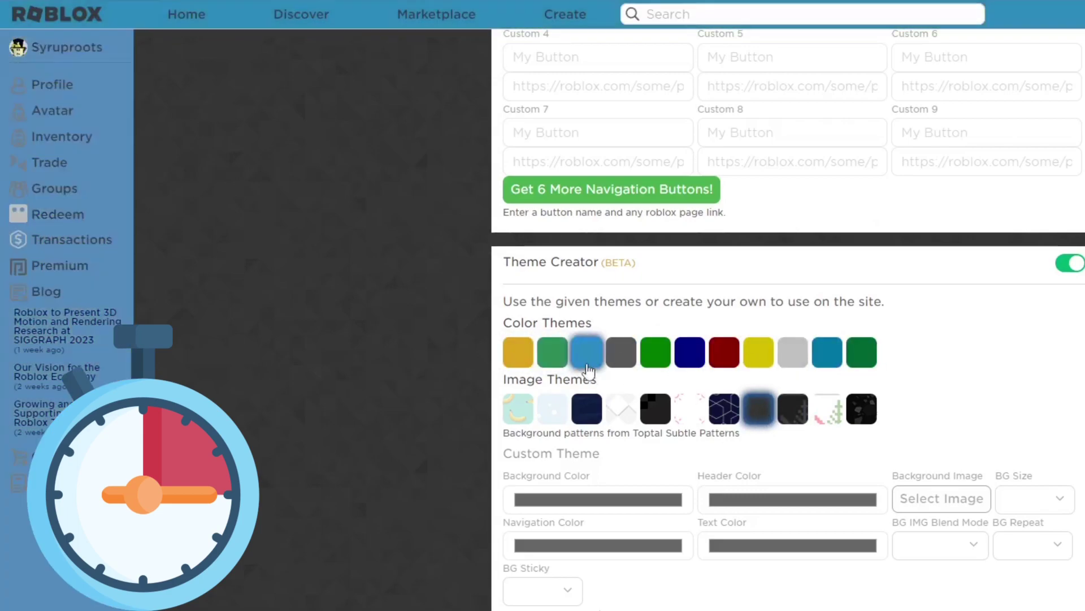
click(613, 364)
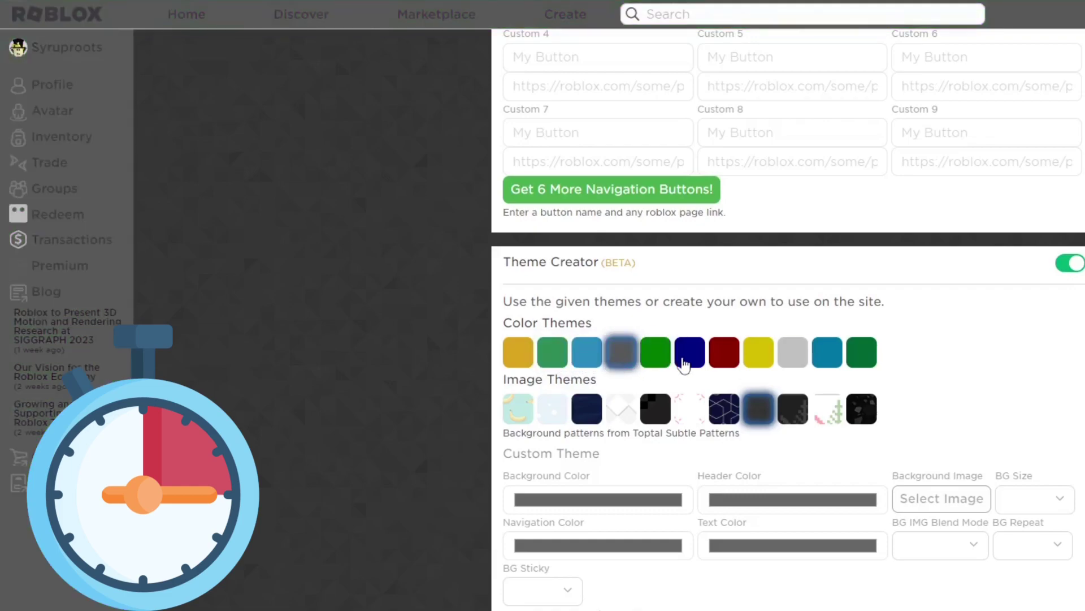
click(724, 359)
click(758, 363)
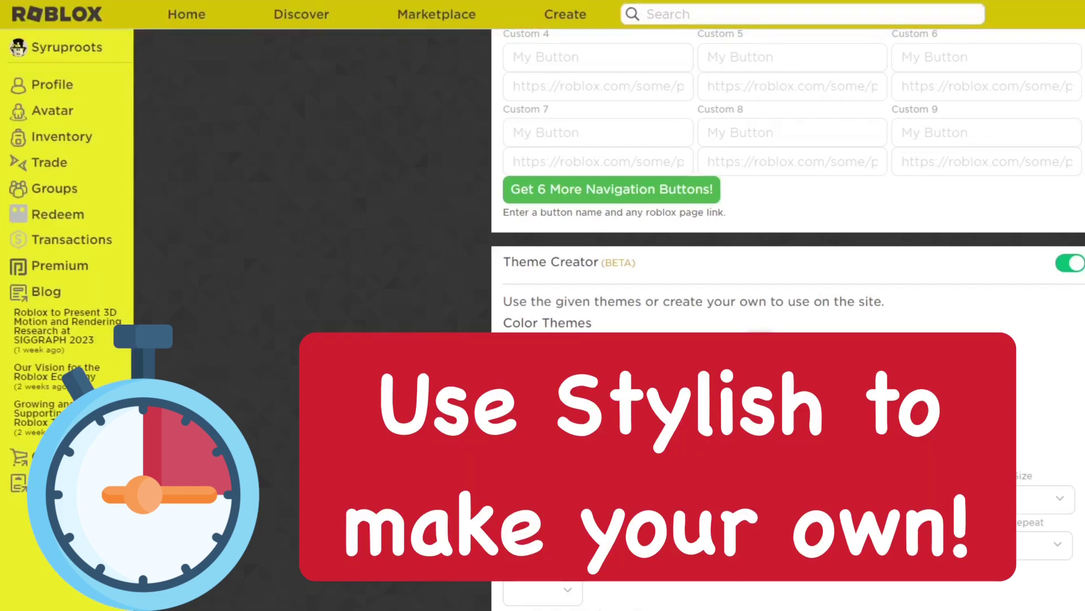
Step: Settle on the light grey colour theme over the dark speckled background
scroll(976, 468, down, 5)
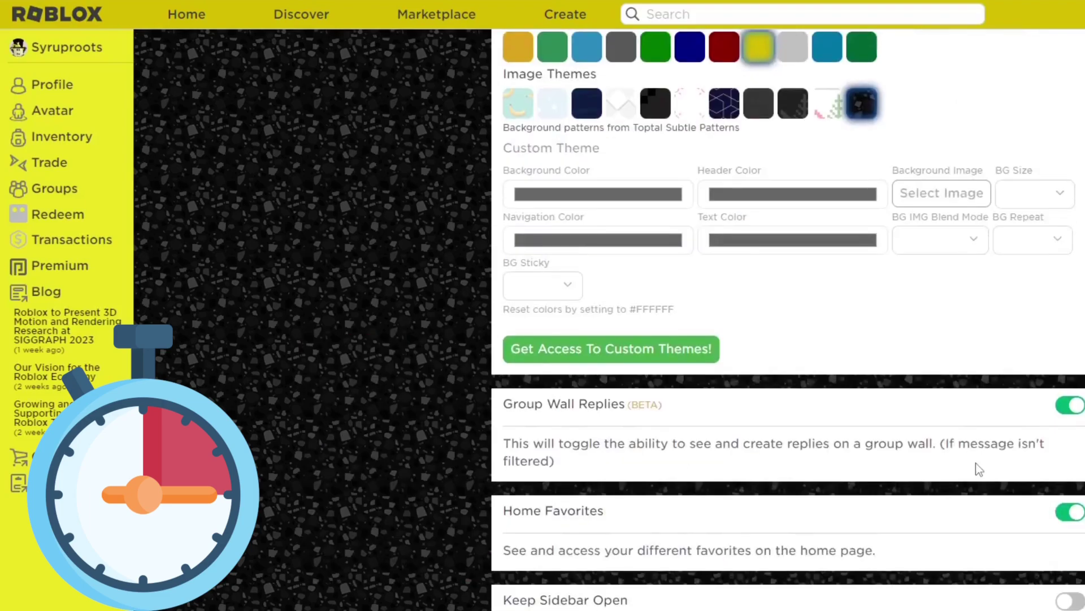
scroll(792, 361, up, 5)
click(792, 362)
scroll(1034, 475, down, 10)
scroll(978, 419, up, 5)
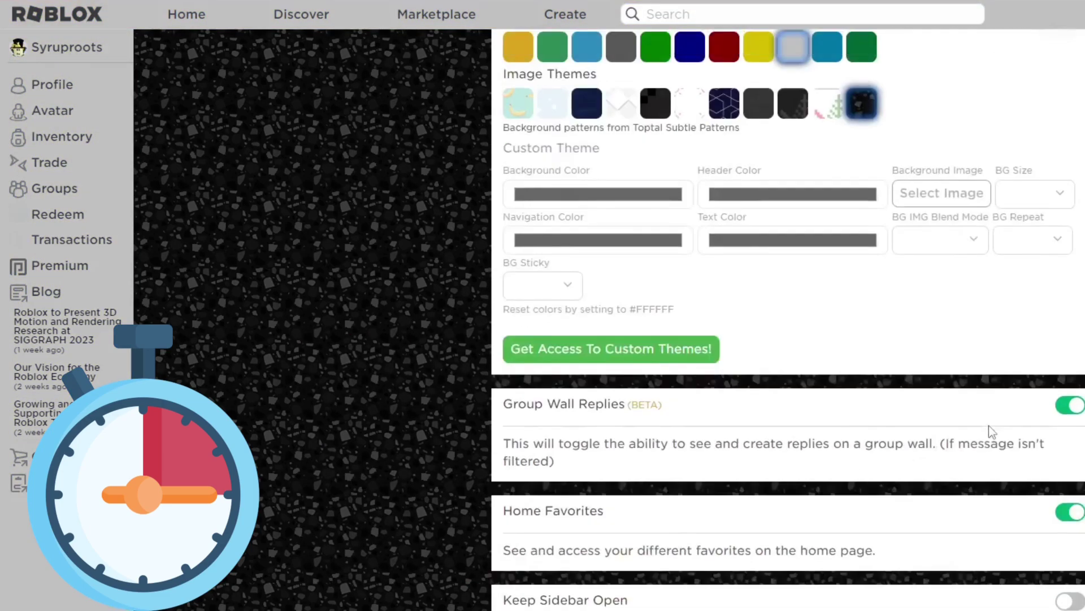
scroll(978, 419, down, 1)
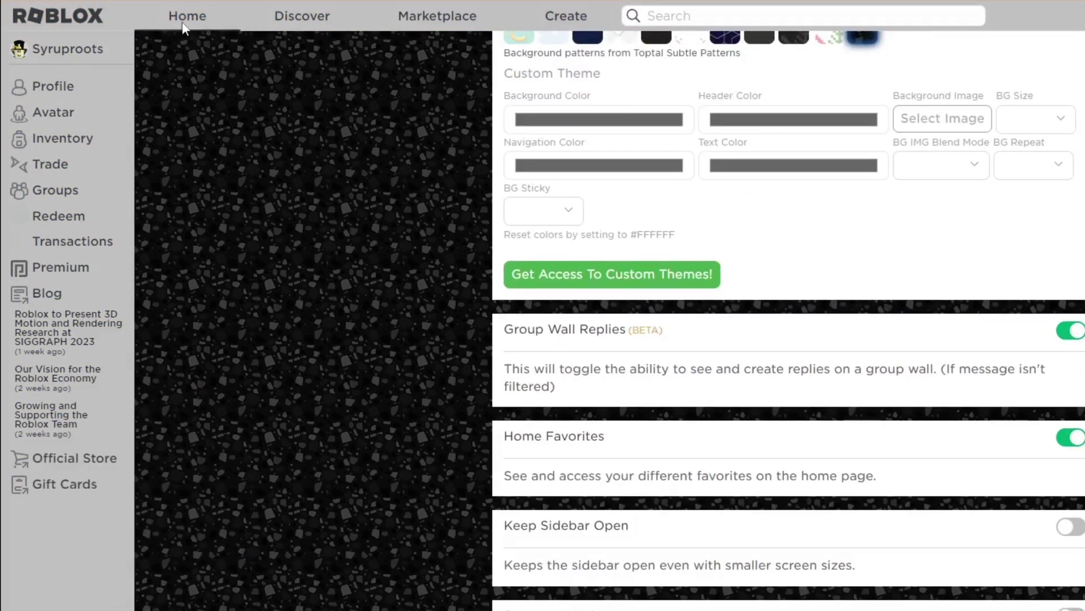
Step: Go to the Roblox home page, then apply RoGold's grey colour theme with the snowy image background
click(186, 28)
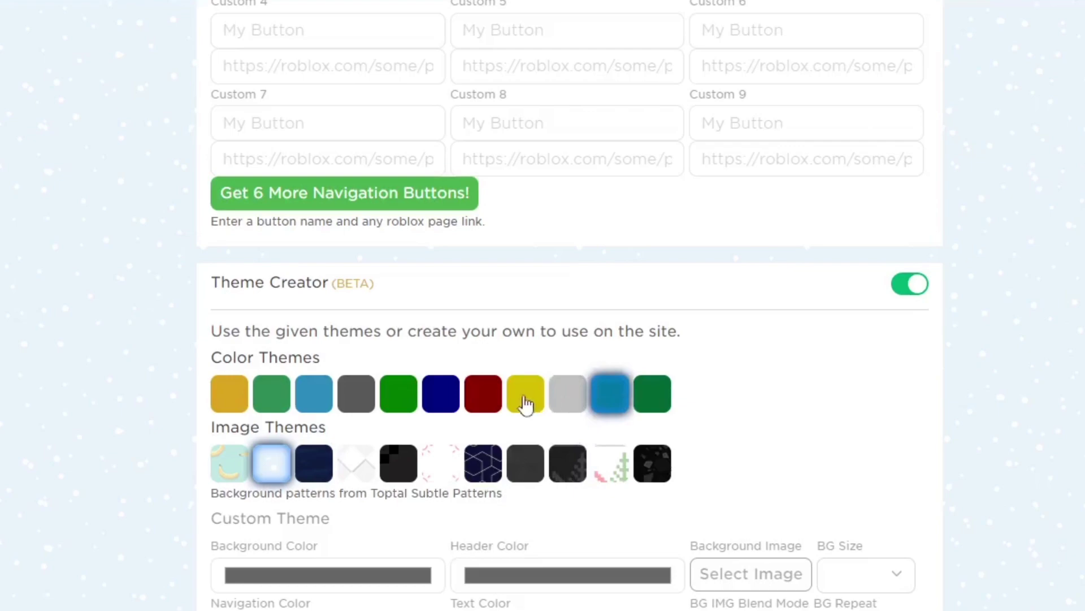
click(451, 406)
click(375, 406)
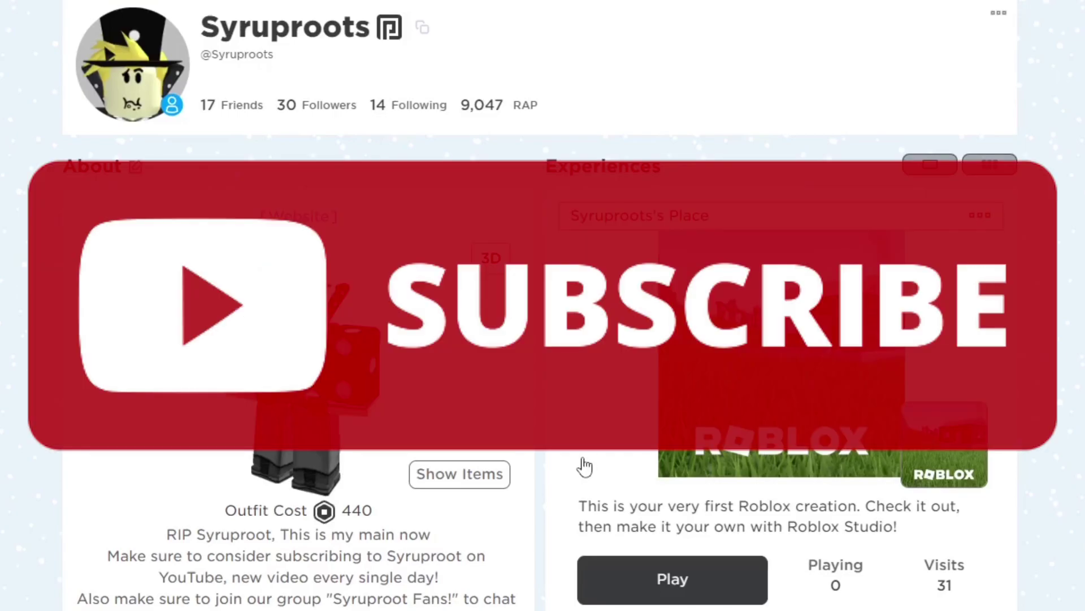
scroll(586, 466, down, 12)
scroll(538, 460, down, 9)
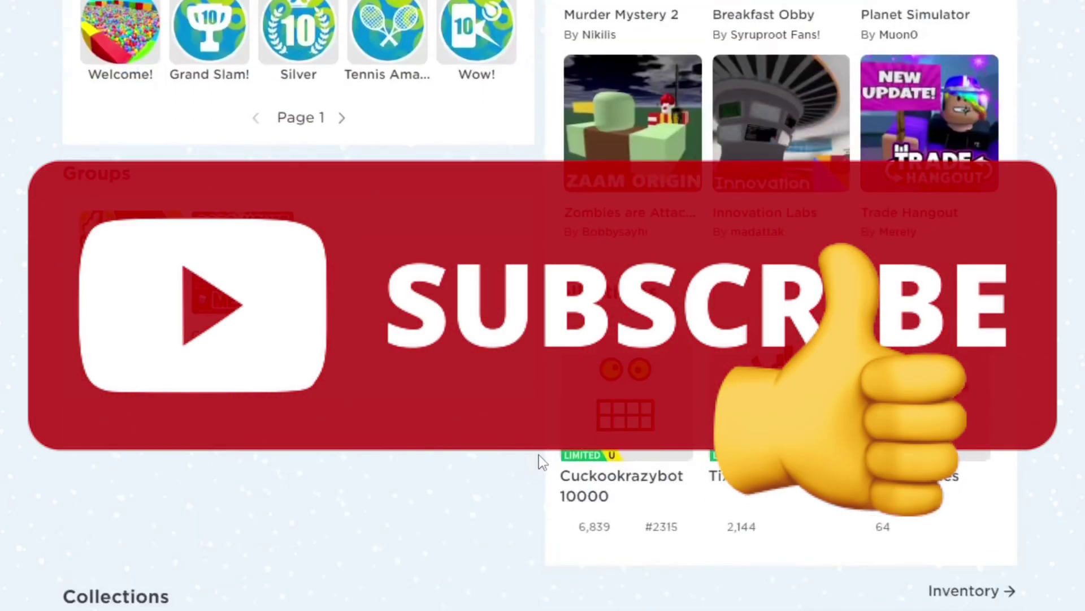